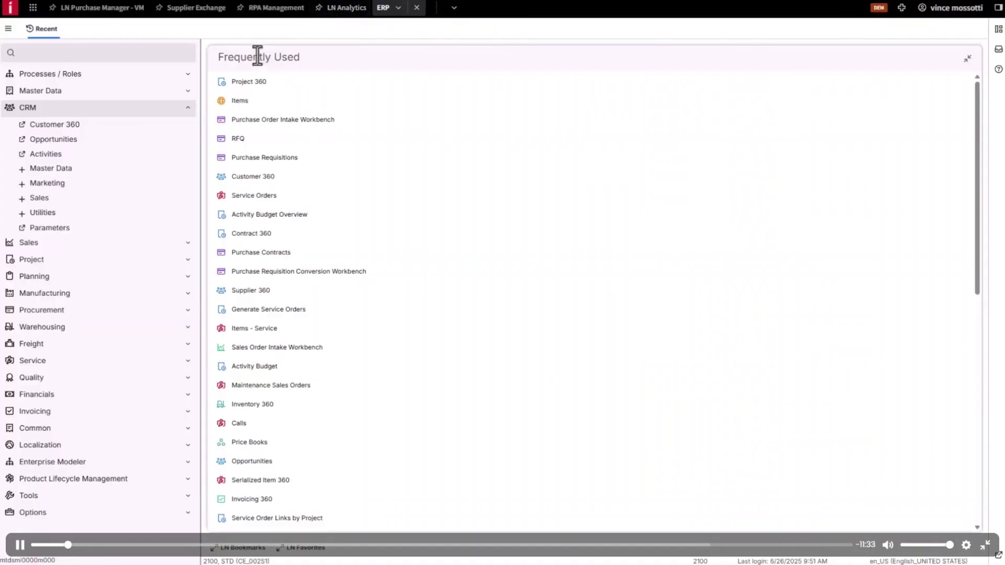
Open the Customer 360 overview with the navigation collapsed and select the TMB business partner.
{"action": "left_click", "coordinate": [55, 125]}
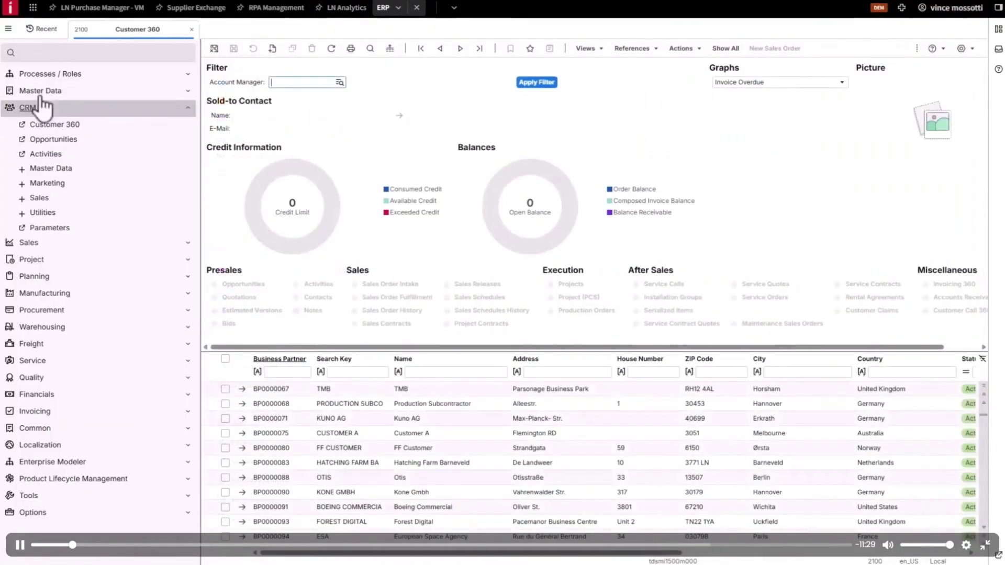
{"action": "left_click", "coordinate": [8, 27]}
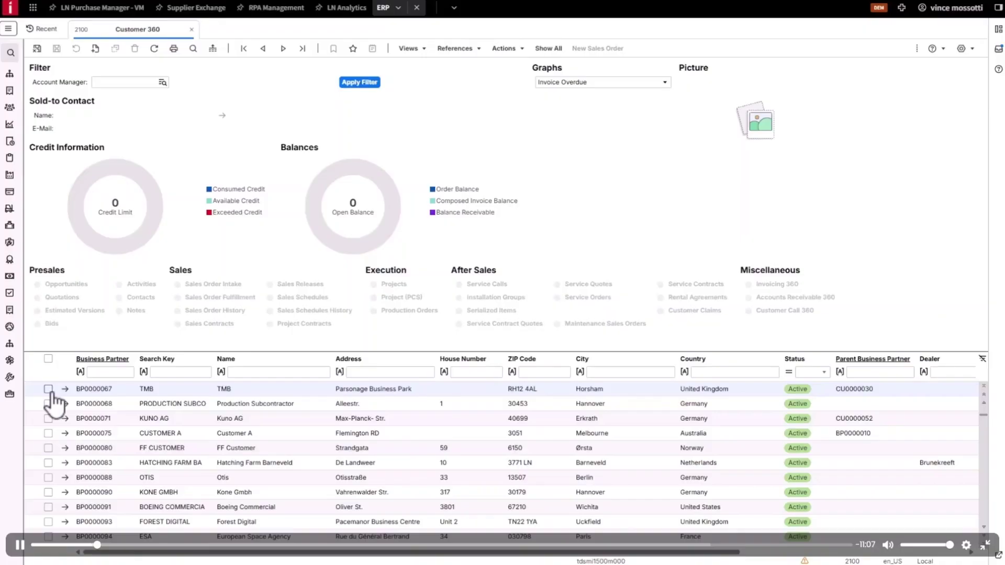
{"action": "left_click", "coordinate": [48, 390]}
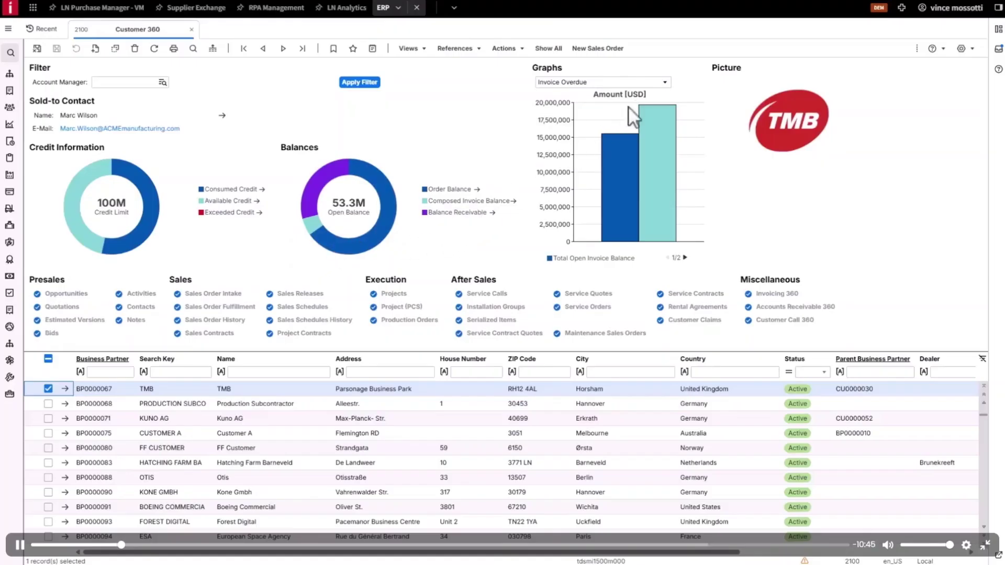
Check the available graph types for TMB and view its sales orders in the Sales Order Intake Workbench.
{"action": "left_click", "coordinate": [664, 84]}
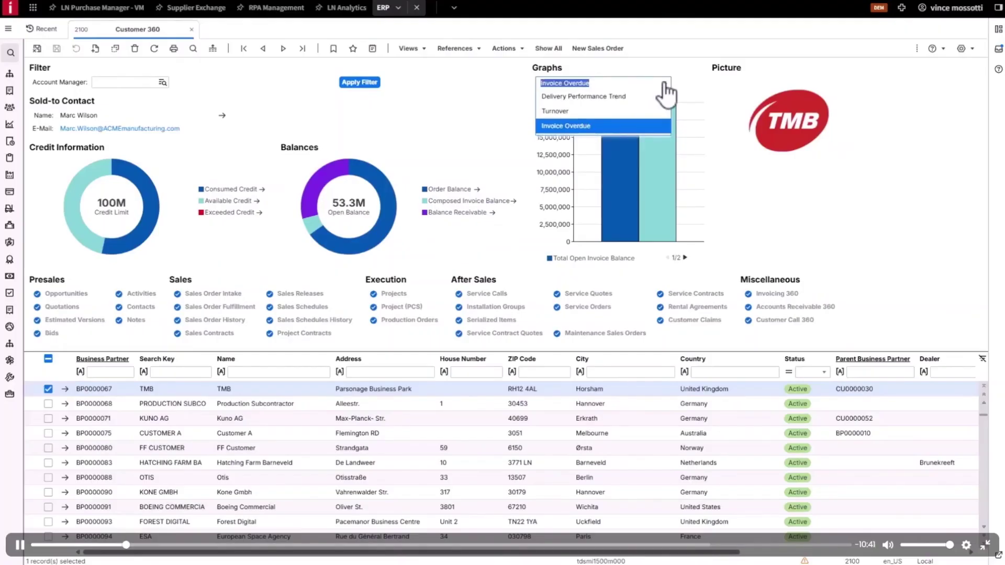
{"action": "left_click", "coordinate": [664, 81]}
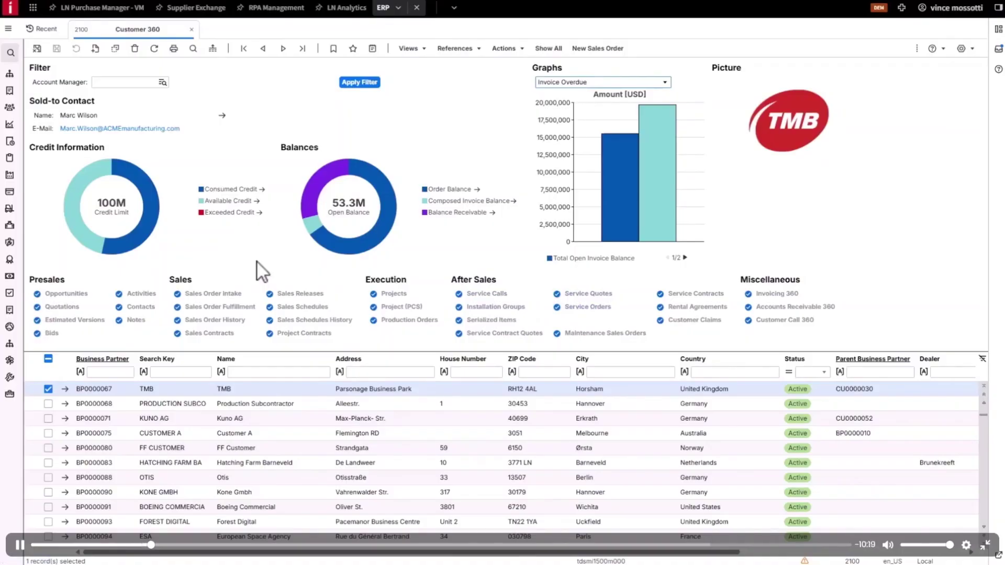
{"action": "left_click", "coordinate": [209, 294]}
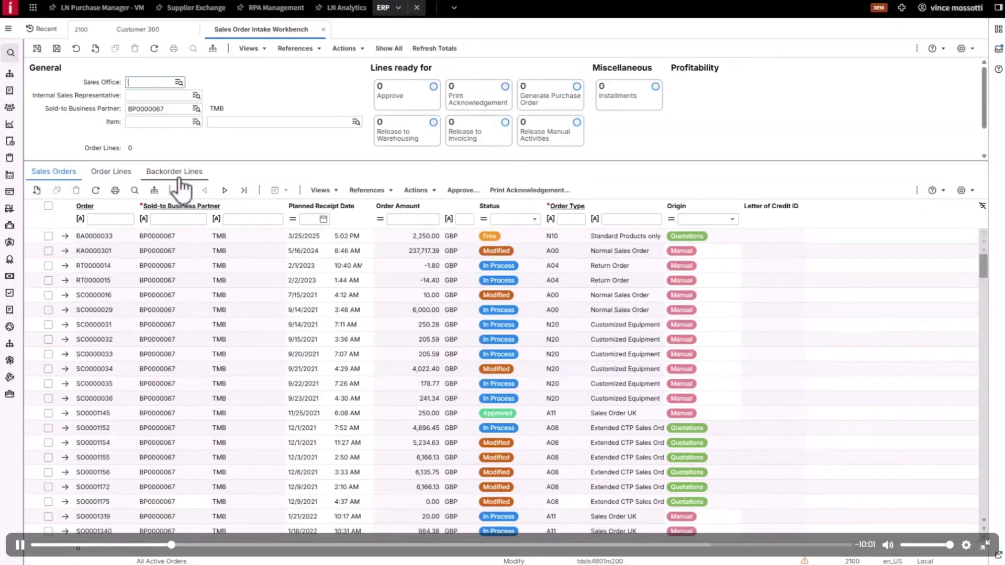
{"action": "left_click", "coordinate": [37, 51]}
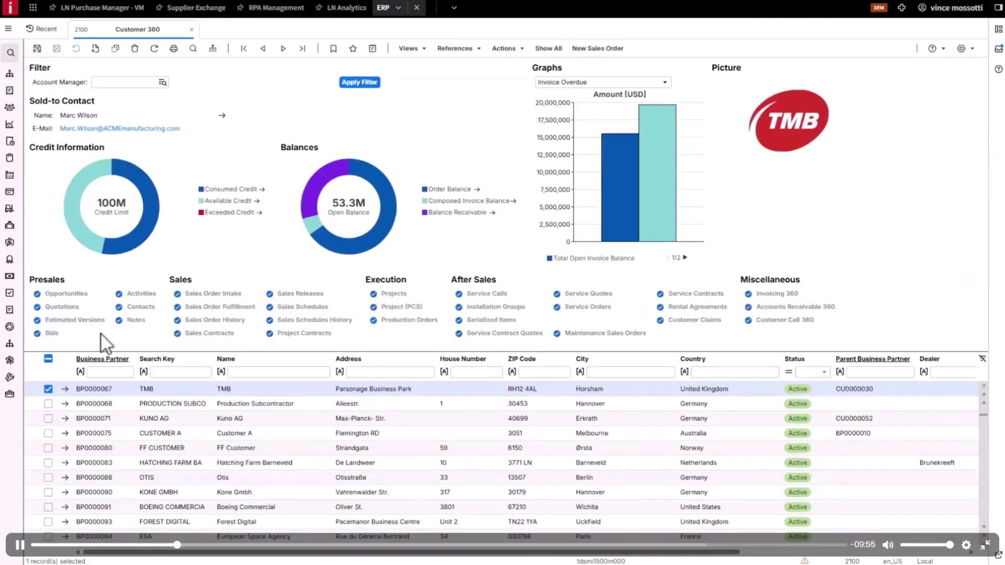
Open TMB's business partner record and examine its roles, activities and the available activity types.
{"action": "left_click", "coordinate": [65, 390]}
{"action": "left_click", "coordinate": [66, 389]}
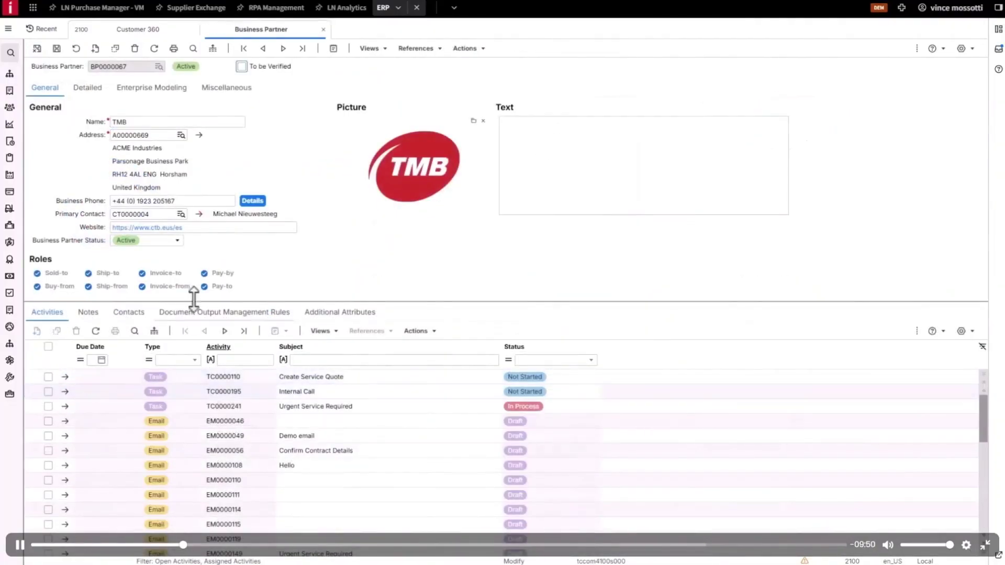
{"action": "left_click_drag", "start_coordinate": [194, 300], "coordinate": [420, 346]}
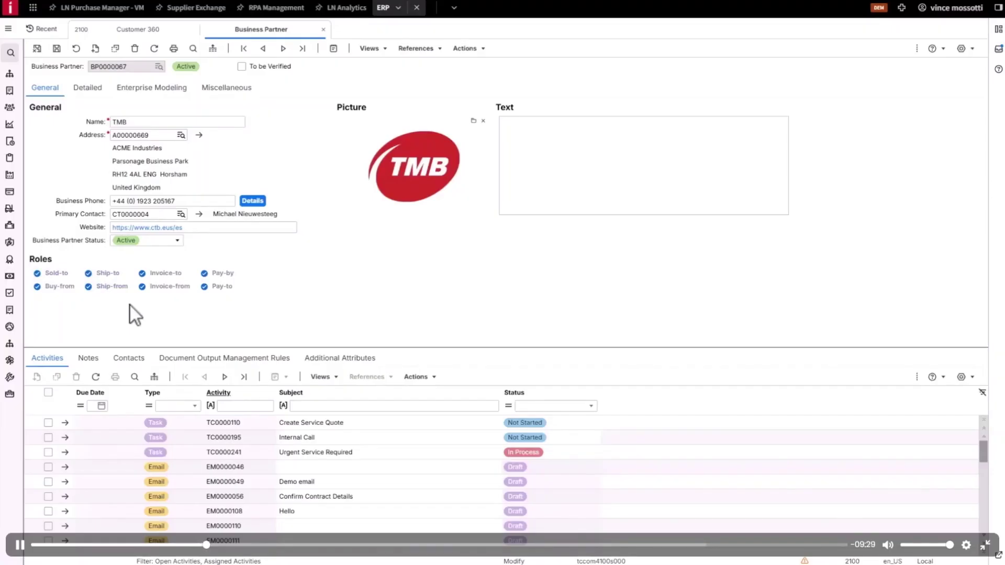
{"action": "left_click_drag", "start_coordinate": [394, 347], "coordinate": [396, 302]}
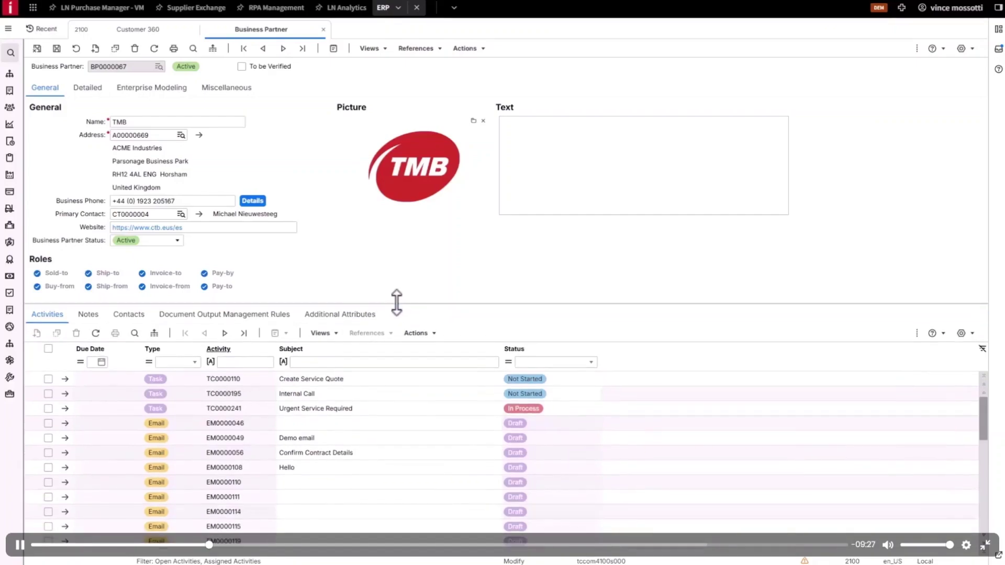
{"action": "left_click", "coordinate": [196, 365]}
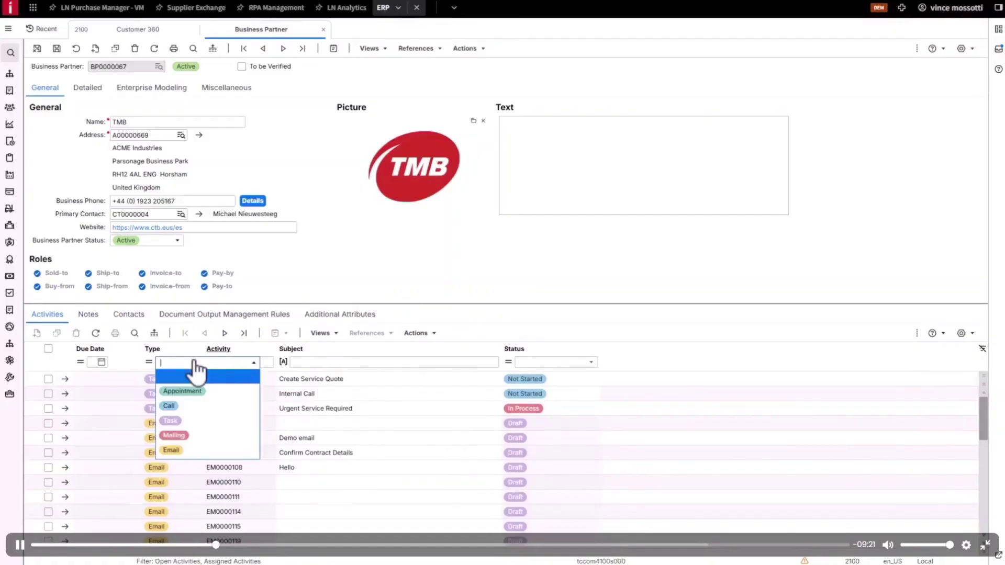
{"action": "left_click", "coordinate": [291, 284]}
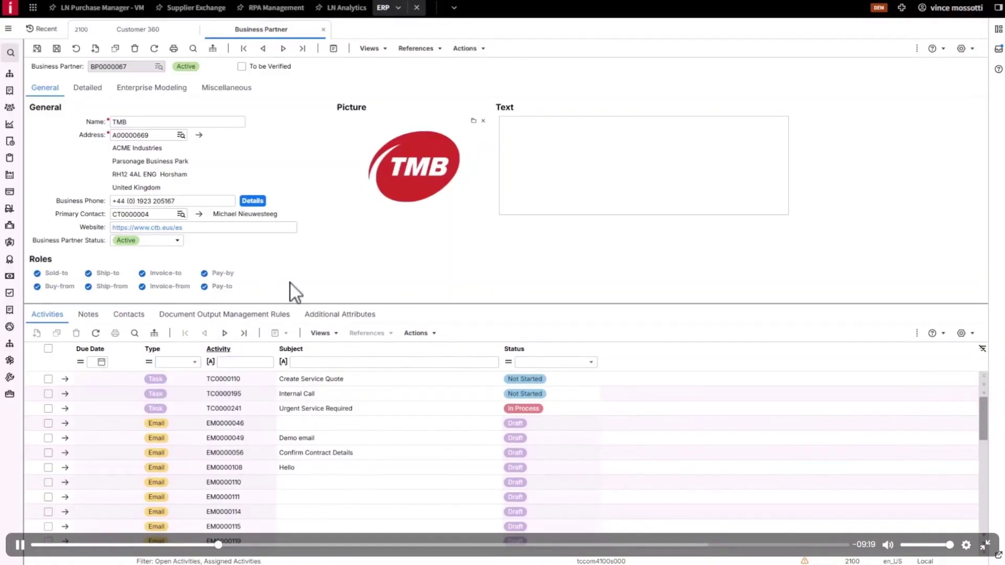
Review the notes and contacts recorded for TMB, ending back on its activities.
{"action": "left_click", "coordinate": [97, 320]}
{"action": "left_click", "coordinate": [98, 320]}
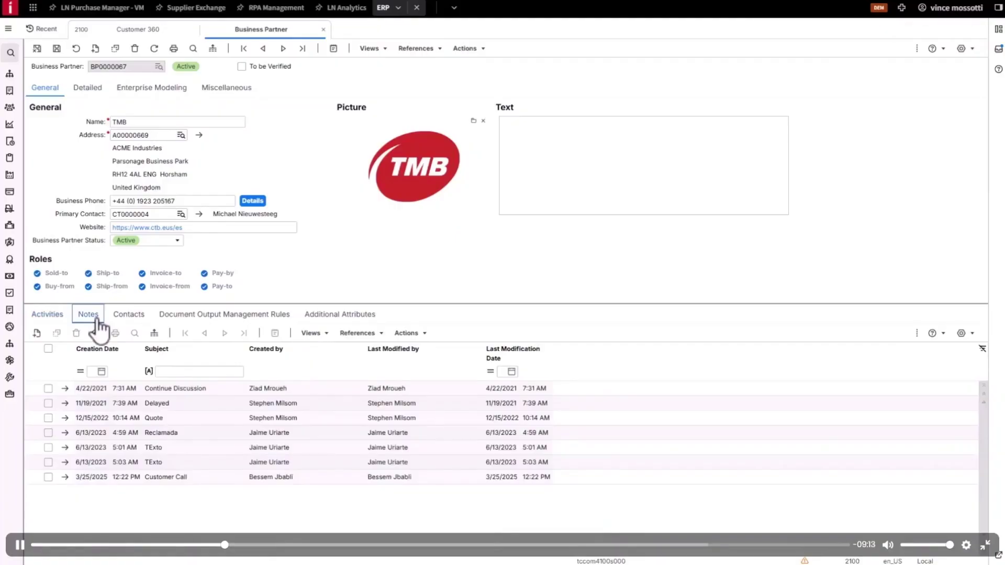
{"action": "left_click", "coordinate": [125, 320]}
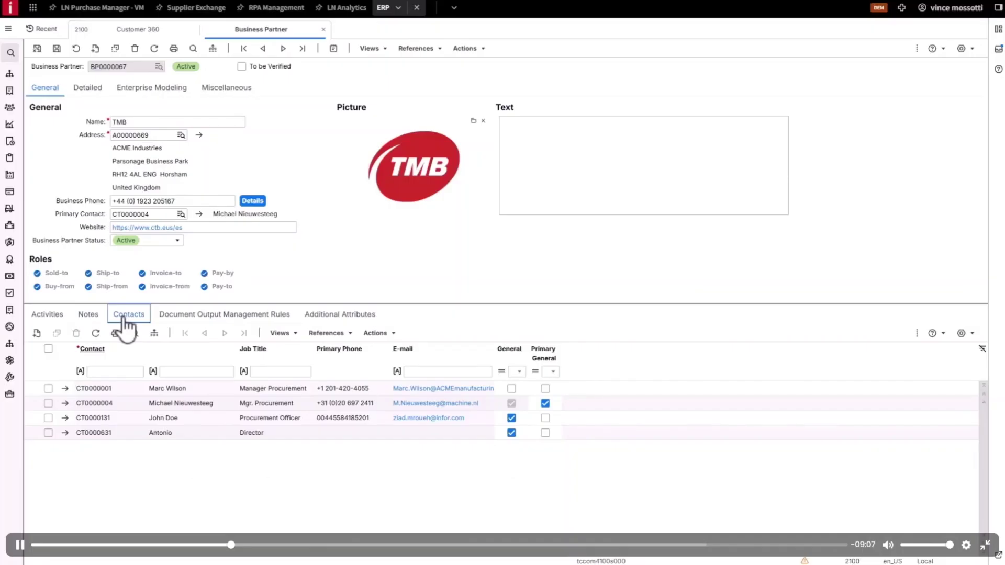
{"action": "left_click", "coordinate": [52, 325]}
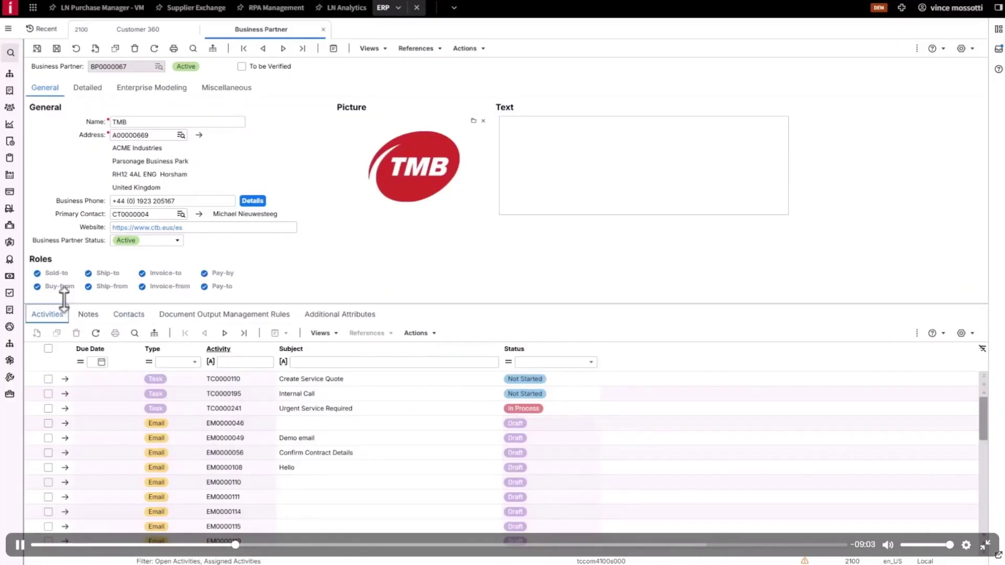
View TMB's detailed data and parent business partner tree, ending back on its general data.
{"action": "left_click", "coordinate": [98, 89]}
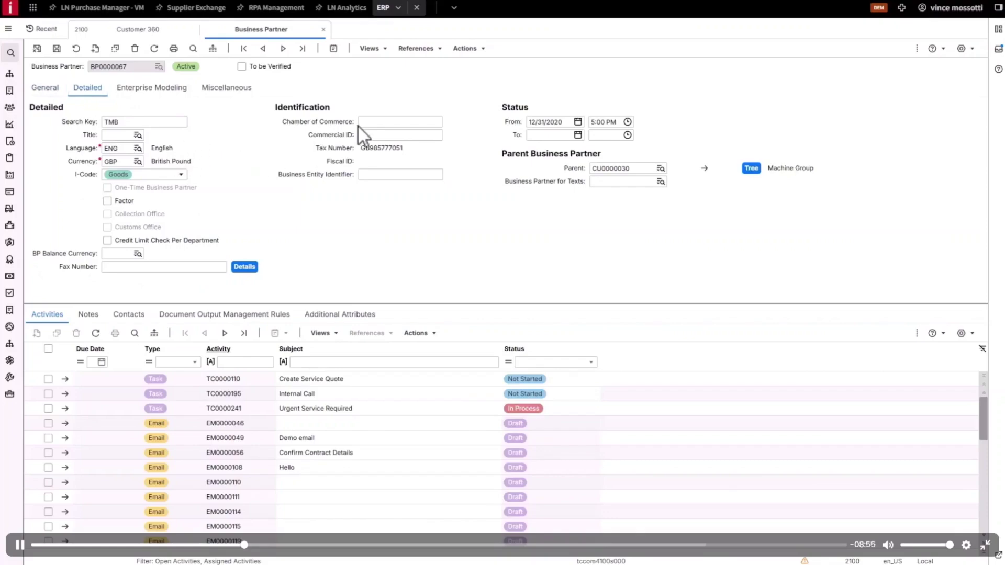
{"action": "left_click", "coordinate": [752, 168]}
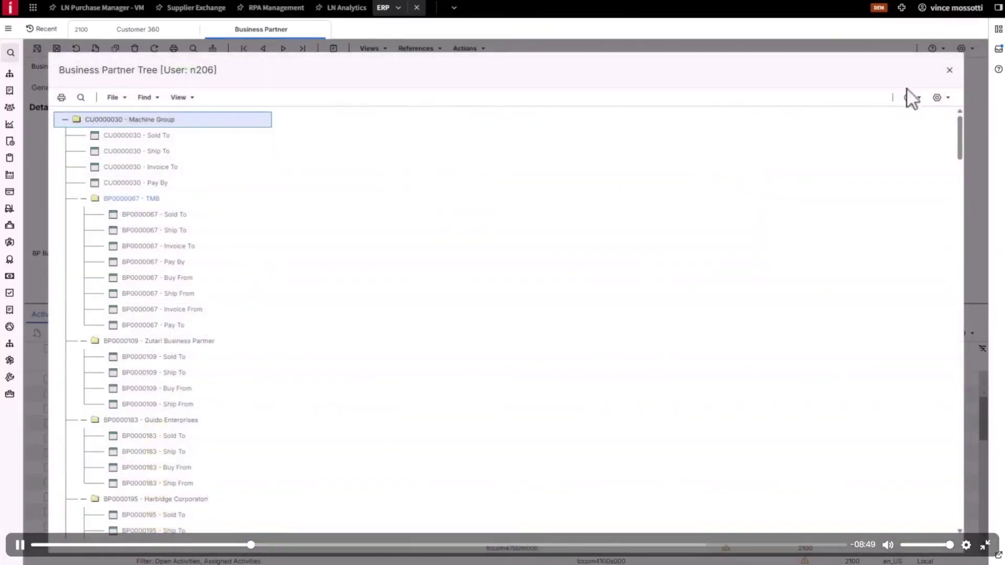
{"action": "left_click", "coordinate": [949, 70]}
{"action": "left_click", "coordinate": [48, 90]}
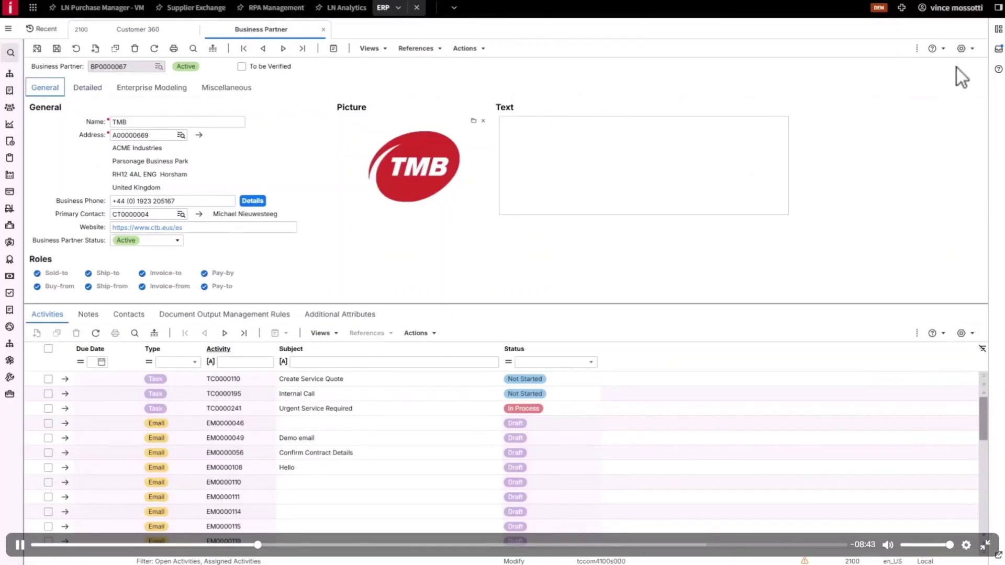
Show the insights for TMB and browse the related documents.
{"action": "left_click", "coordinate": [998, 30]}
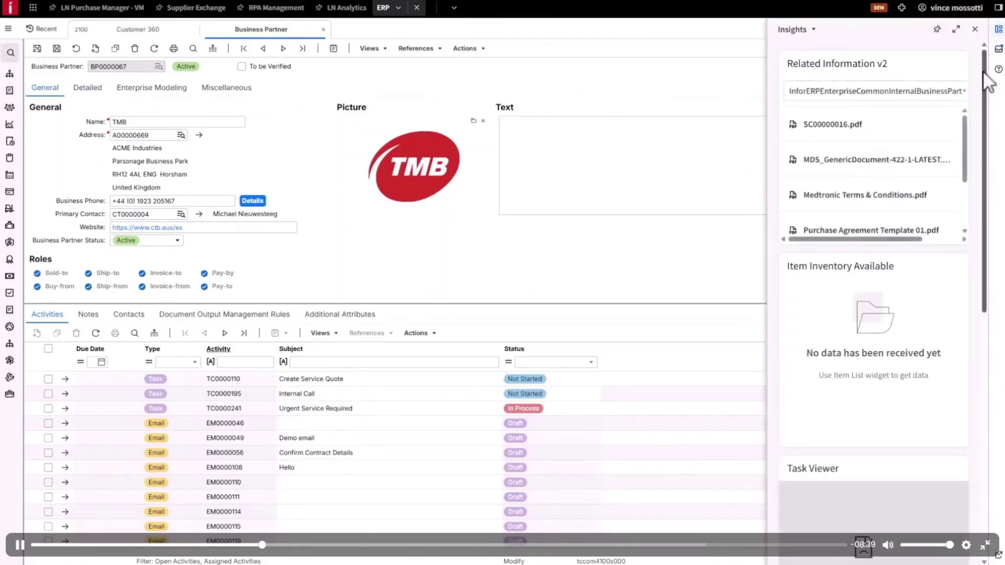
{"action": "left_click_drag", "start_coordinate": [963, 118], "coordinate": [963, 140]}
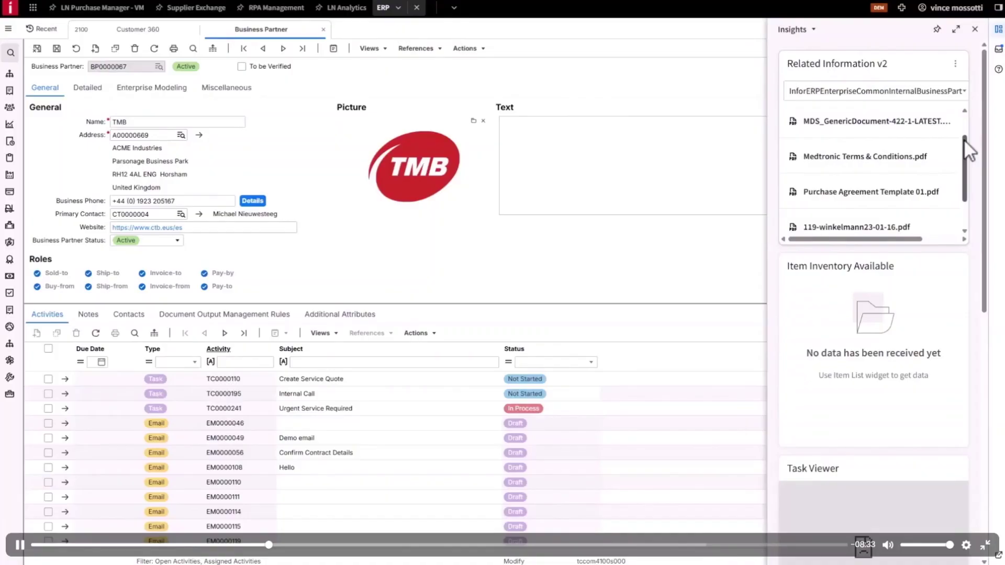
{"action": "mouse_move", "coordinate": [949, 156]}
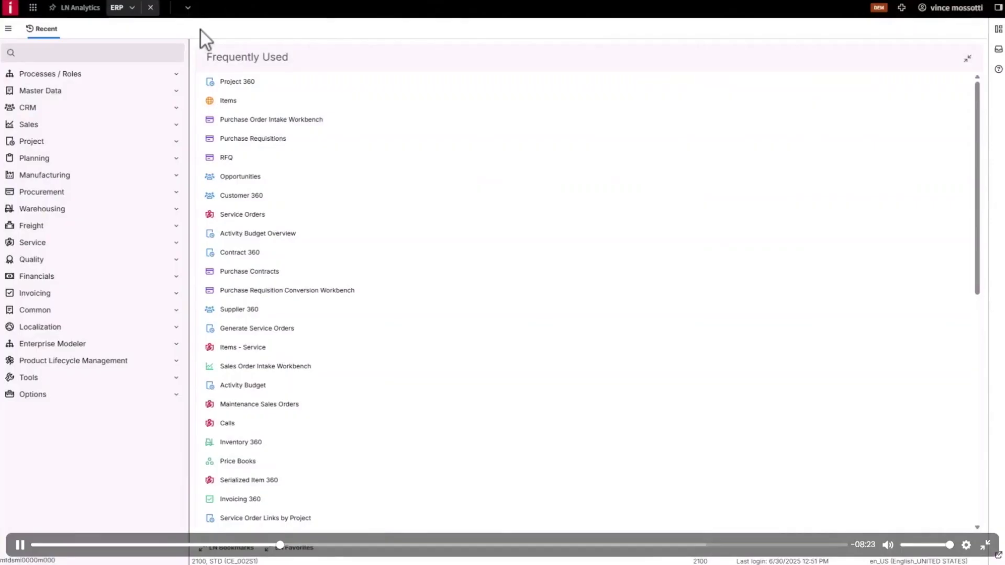
Open the CRM Opportunities list with the navigation collapsed and check the status filter options.
{"action": "left_click", "coordinate": [138, 116]}
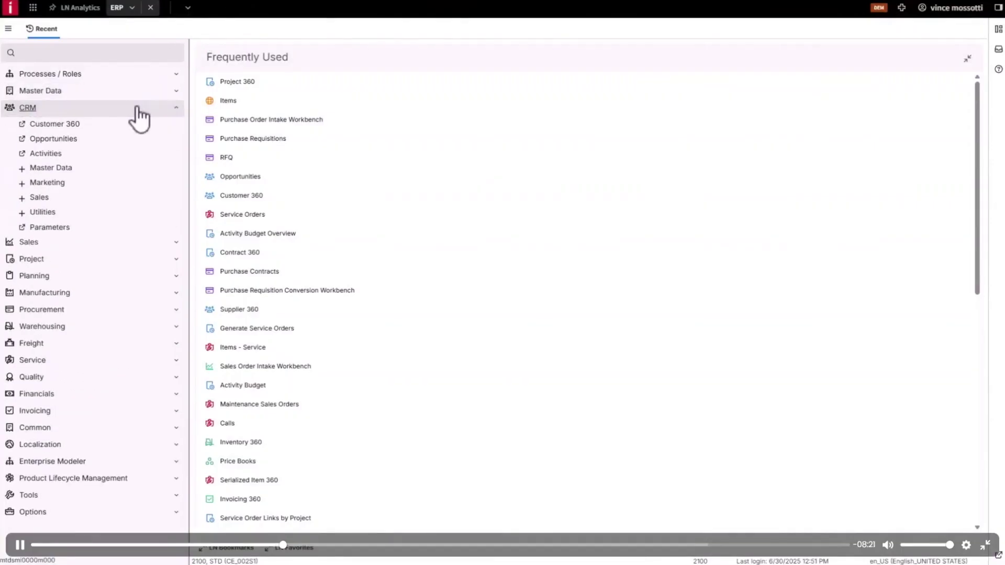
{"action": "left_click", "coordinate": [71, 144]}
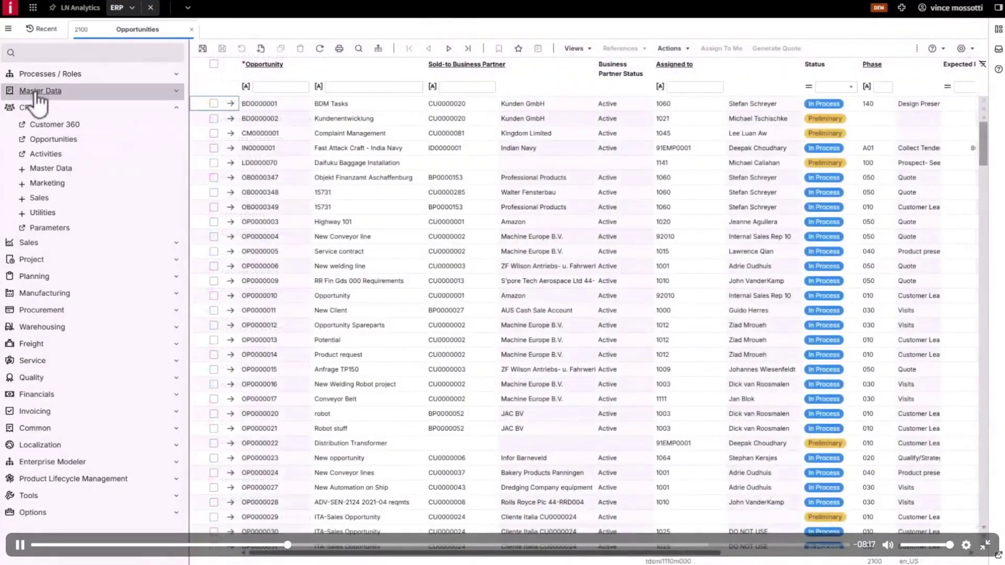
{"action": "left_click", "coordinate": [7, 29]}
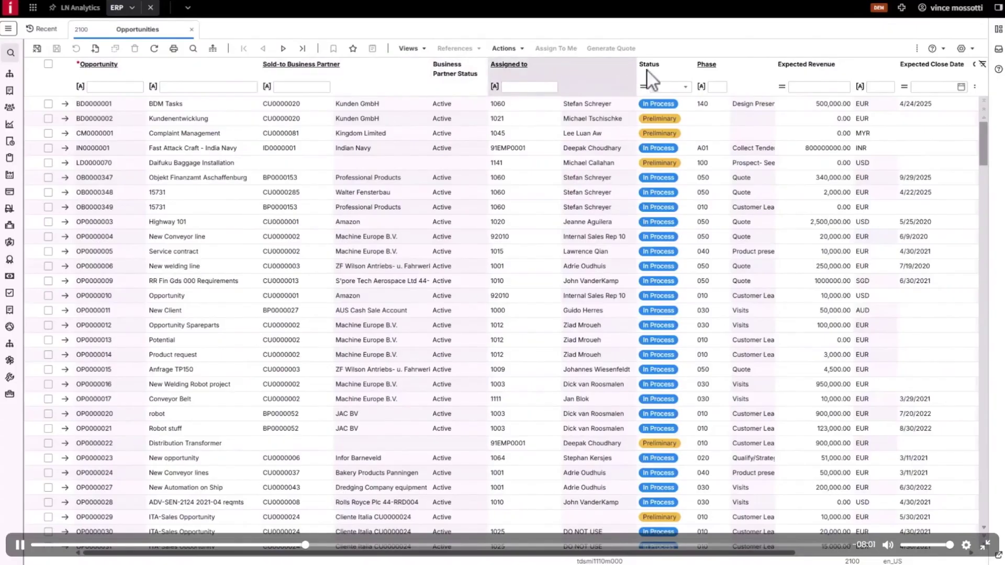
{"action": "left_click", "coordinate": [686, 88]}
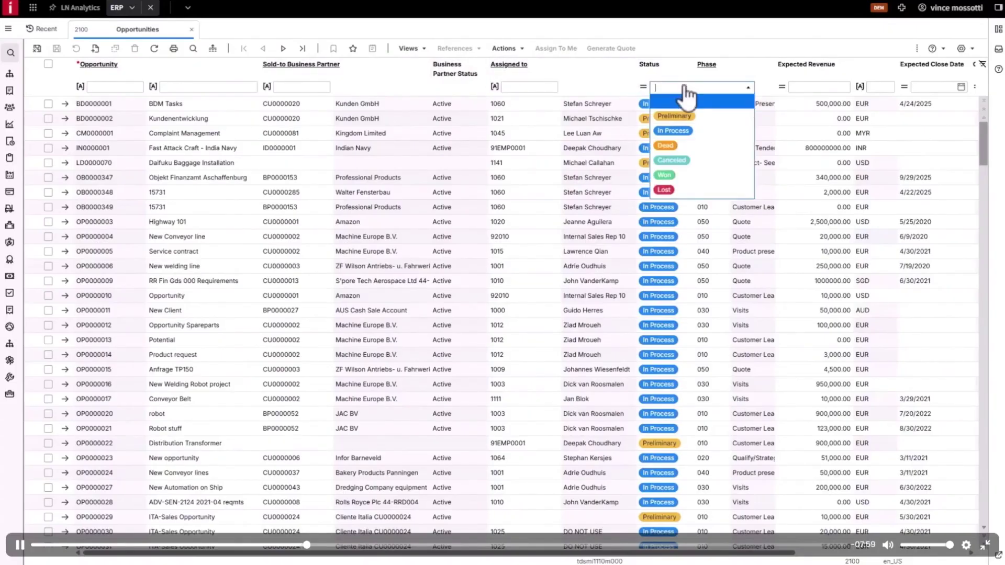
{"action": "left_click", "coordinate": [687, 48]}
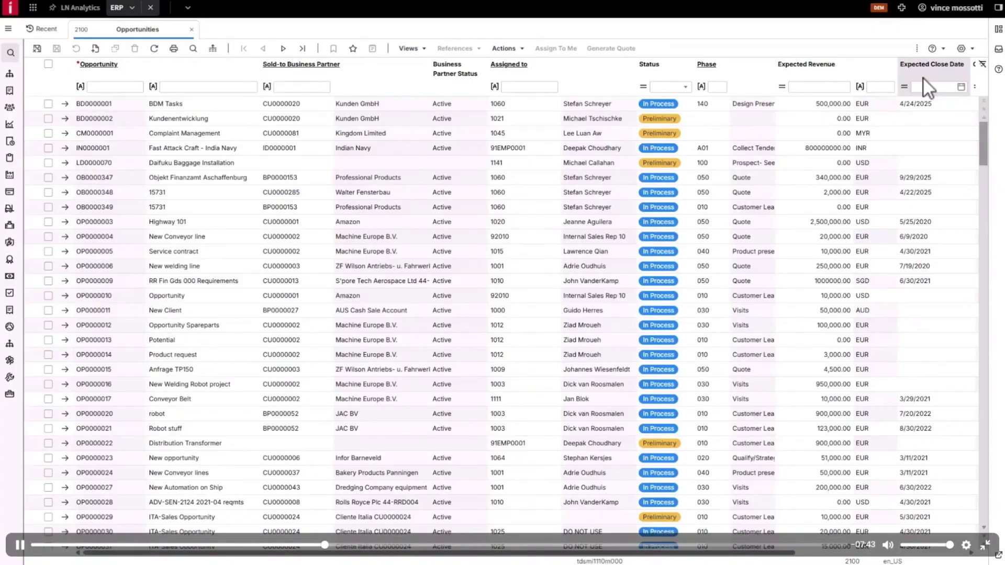
Filter the opportunity descriptions by "delt" and open the Delta Air ACB Brake Sale record with its header area enlarged.
{"action": "left_click", "coordinate": [238, 87]}
{"action": "type", "text": "delt"}
{"action": "key", "text": "Return"}
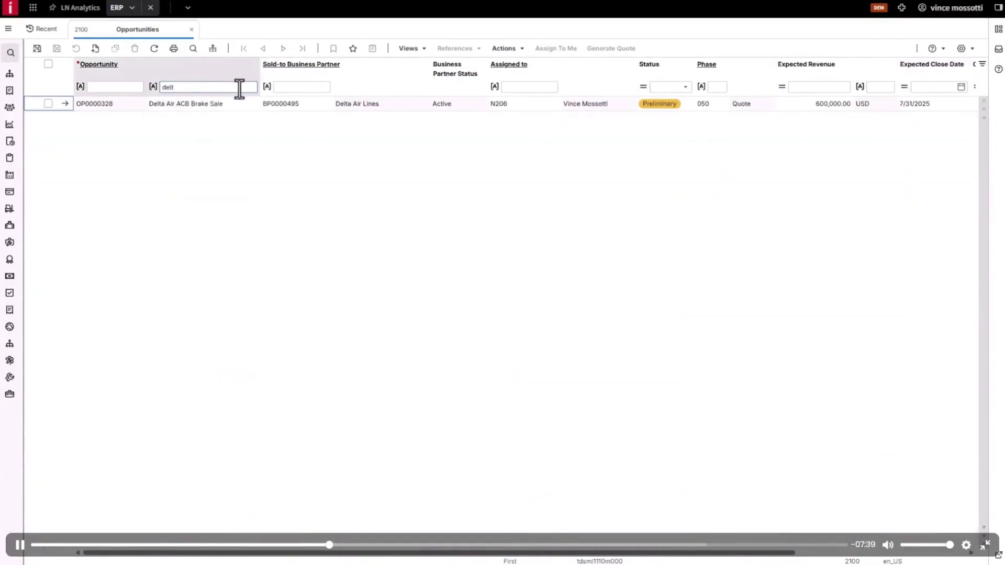
{"action": "left_click", "coordinate": [65, 104]}
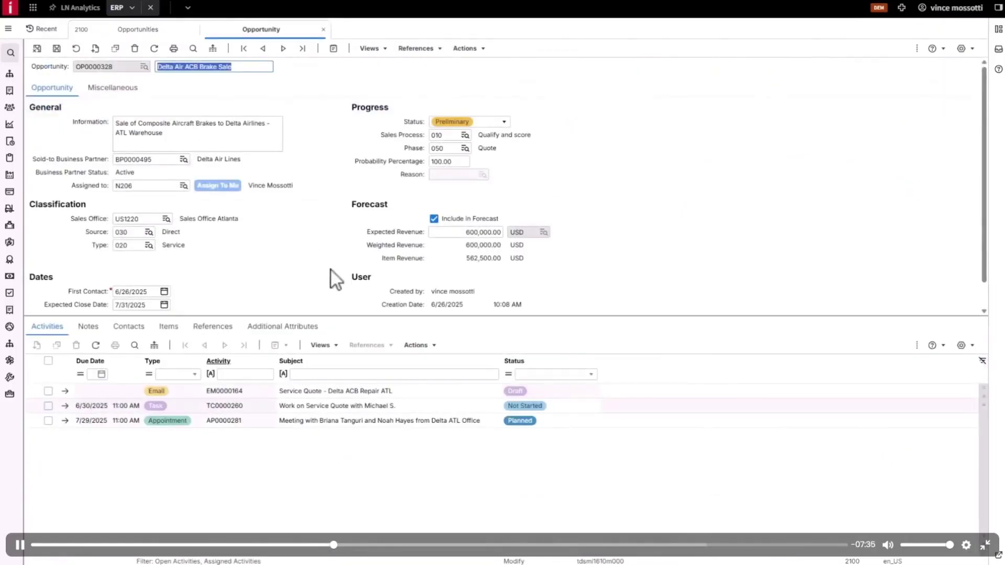
{"action": "left_click_drag", "start_coordinate": [361, 317], "coordinate": [361, 341]}
{"action": "left_click", "coordinate": [312, 135]}
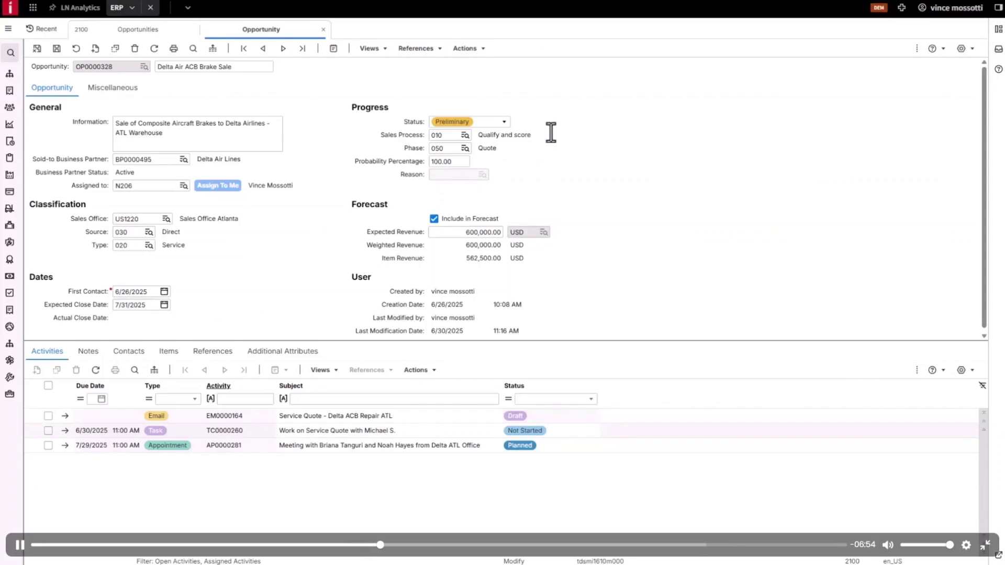
Check the opportunity's status options and view the phases of sales process 010 Qualify and score, keeping that process selected.
{"action": "left_click", "coordinate": [507, 124]}
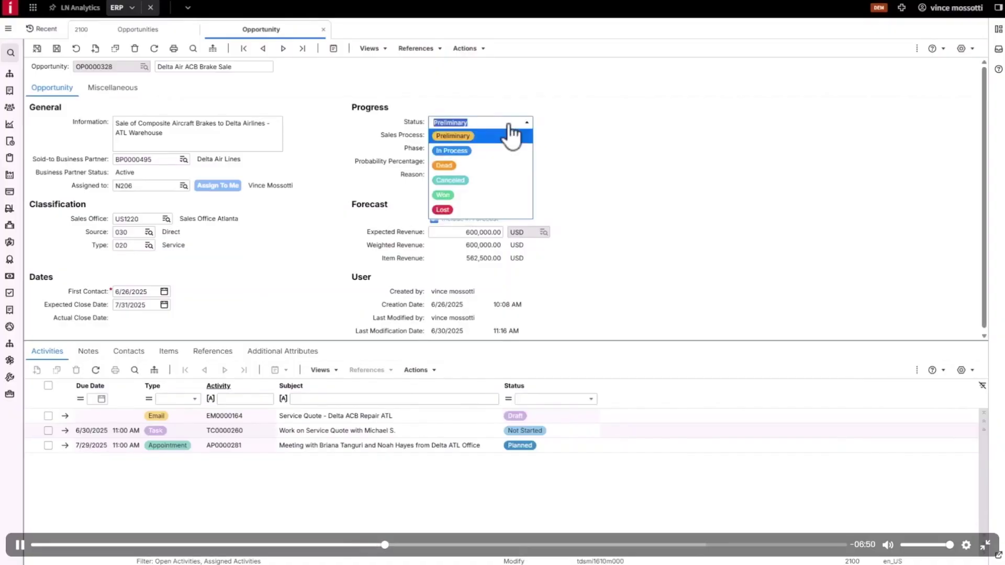
{"action": "left_click", "coordinate": [557, 127]}
{"action": "left_click", "coordinate": [465, 135]}
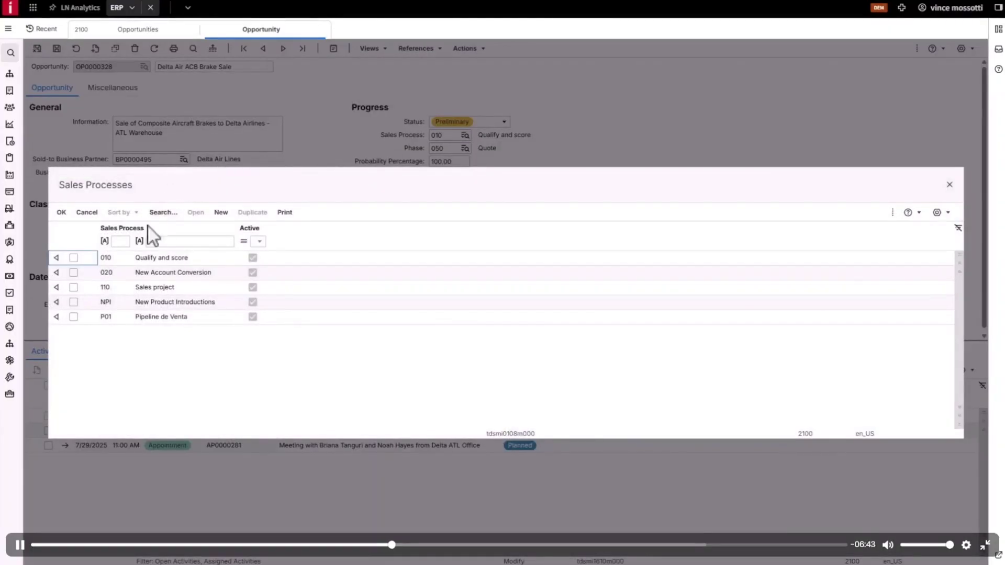
{"action": "left_click", "coordinate": [73, 258]}
{"action": "left_click", "coordinate": [196, 213]}
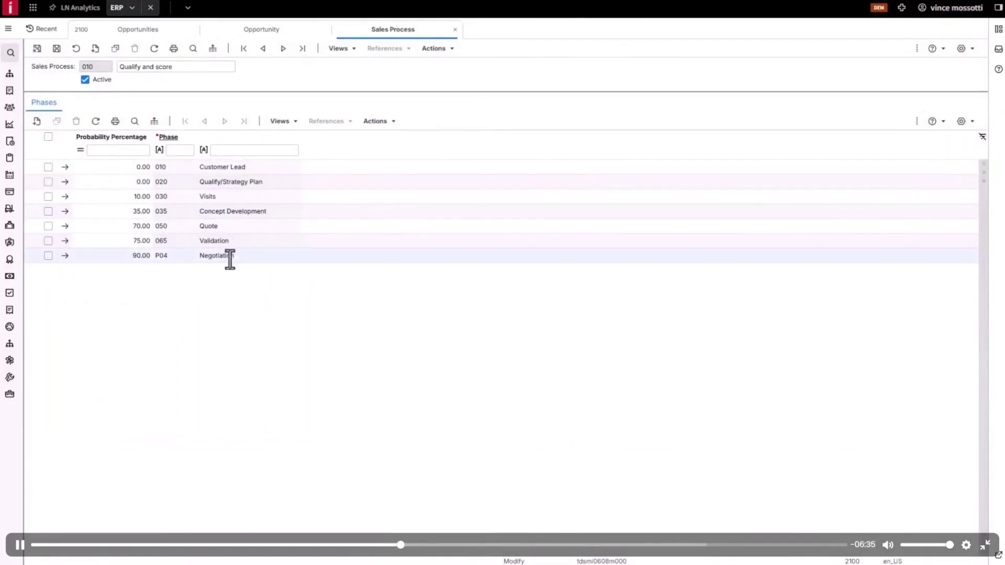
{"action": "left_click", "coordinate": [37, 49]}
{"action": "left_click", "coordinate": [61, 212]}
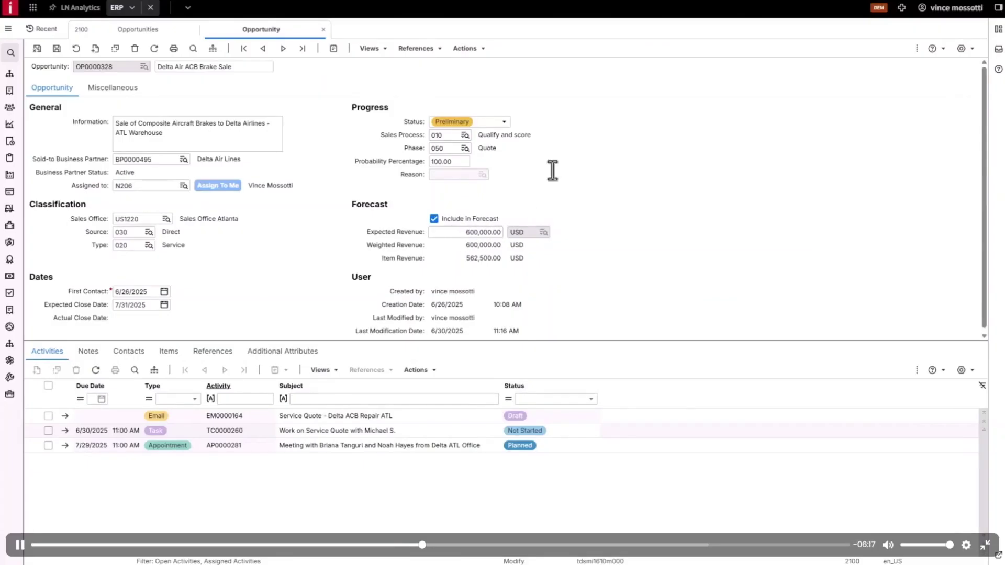
Try the Won status on the opportunity, look through the available reasons and reason types, and revert the unsaved status change.
{"action": "left_click", "coordinate": [503, 123]}
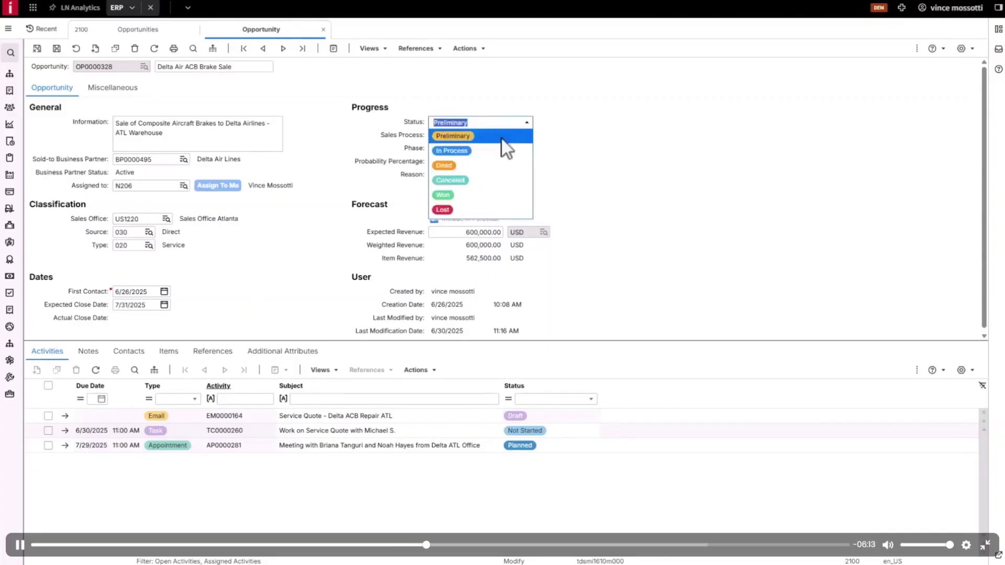
{"action": "left_click", "coordinate": [498, 194]}
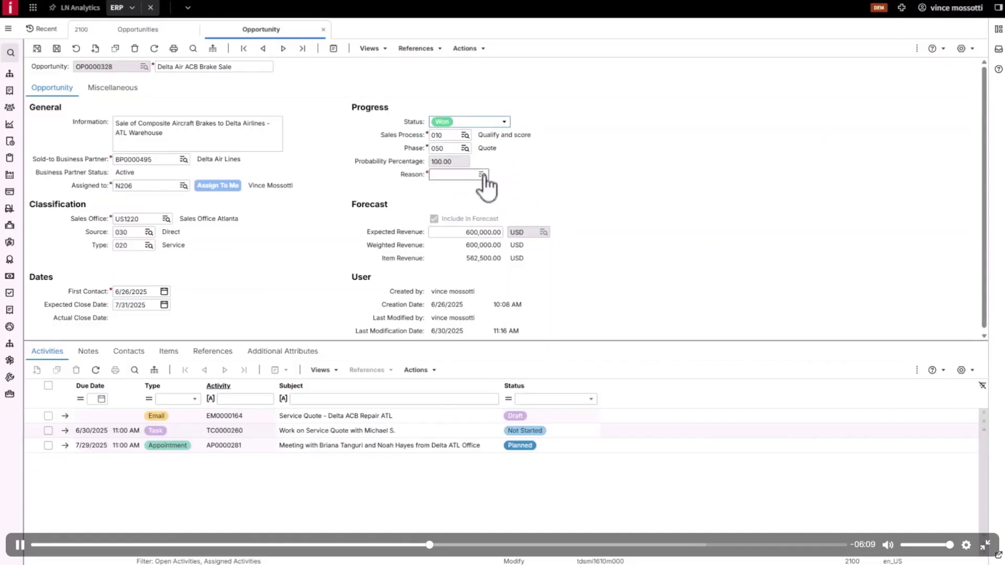
{"action": "left_click", "coordinate": [482, 174]}
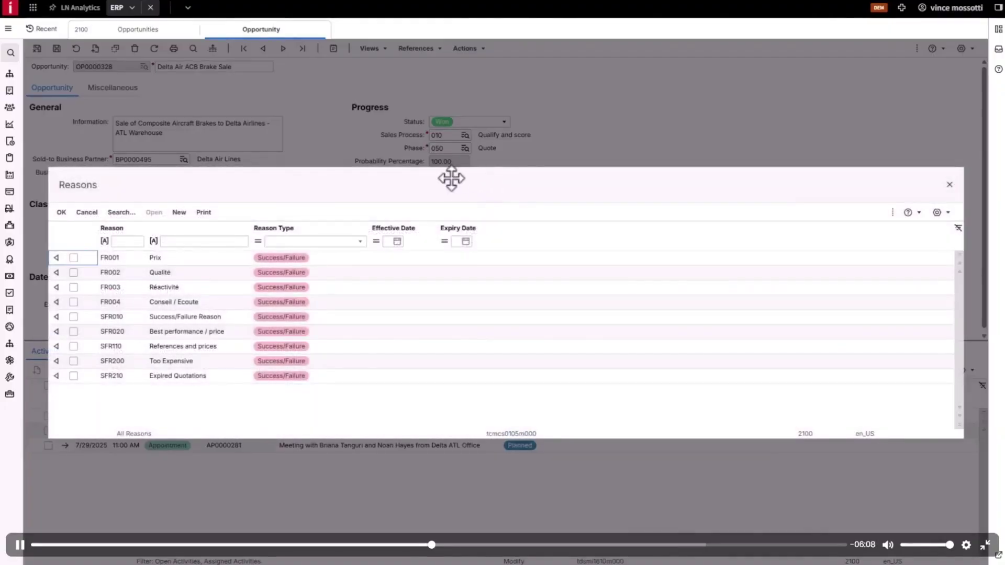
{"action": "left_click", "coordinate": [325, 245]}
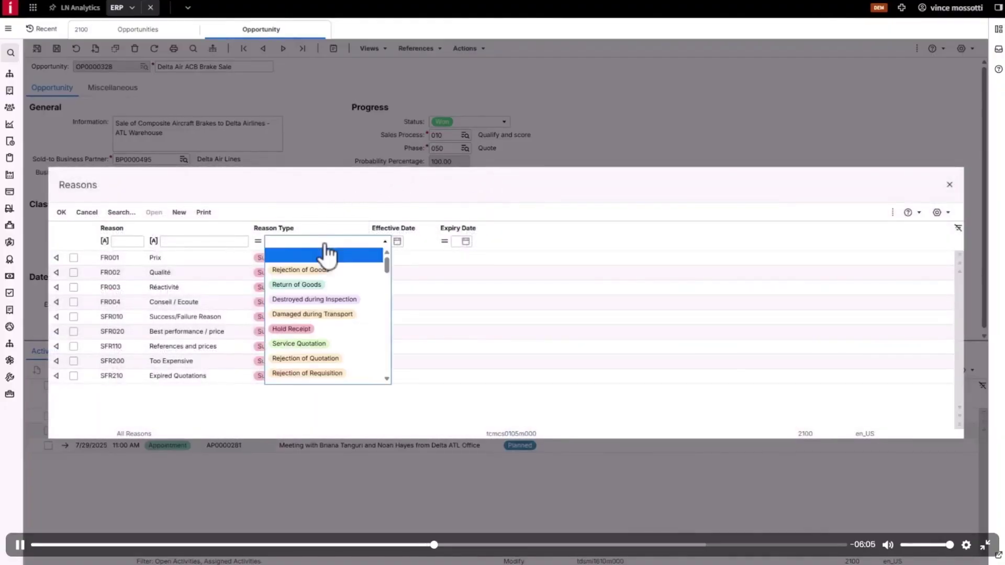
{"action": "left_click_drag", "start_coordinate": [388, 265], "coordinate": [389, 315]}
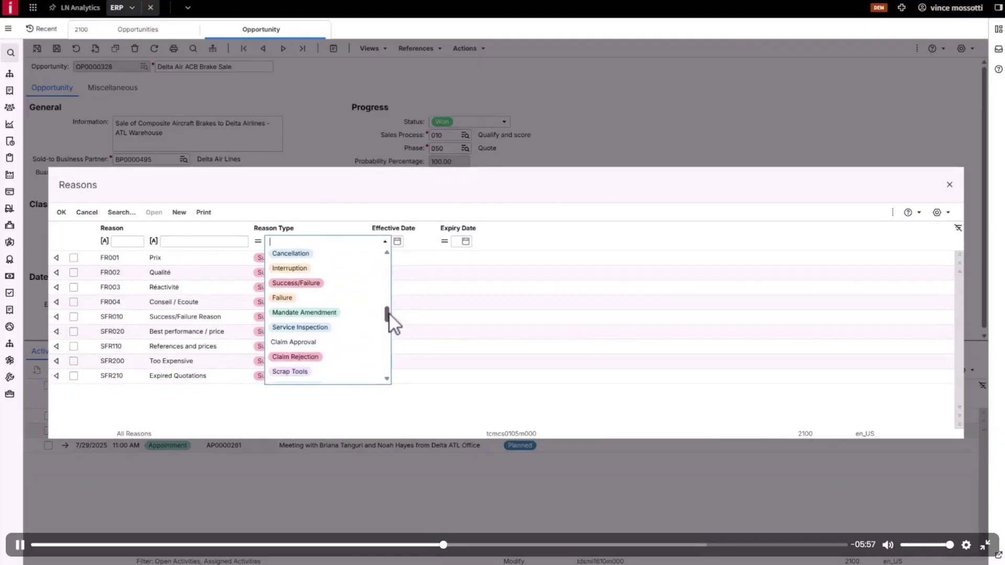
{"action": "left_click", "coordinate": [87, 212]}
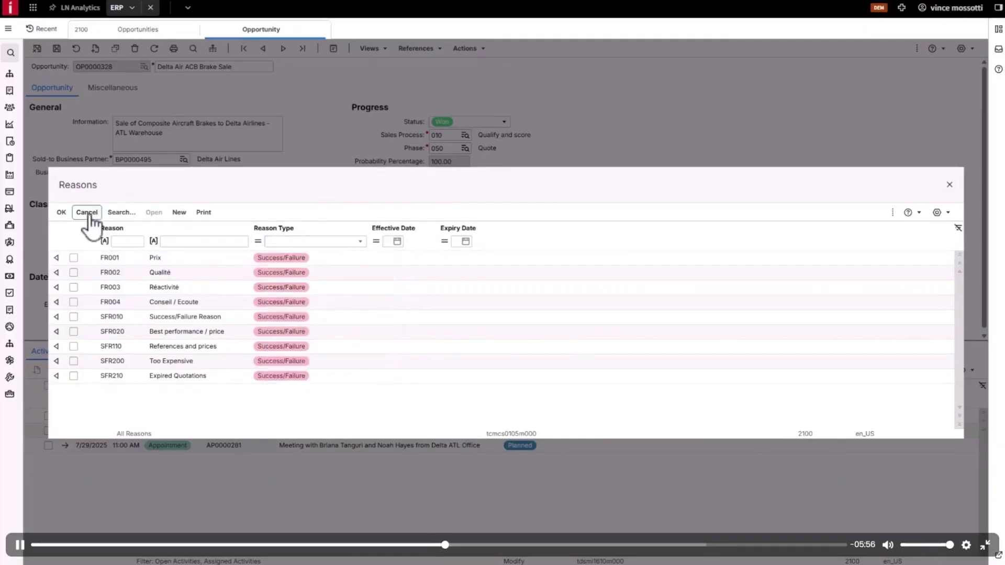
{"action": "left_click", "coordinate": [76, 48]}
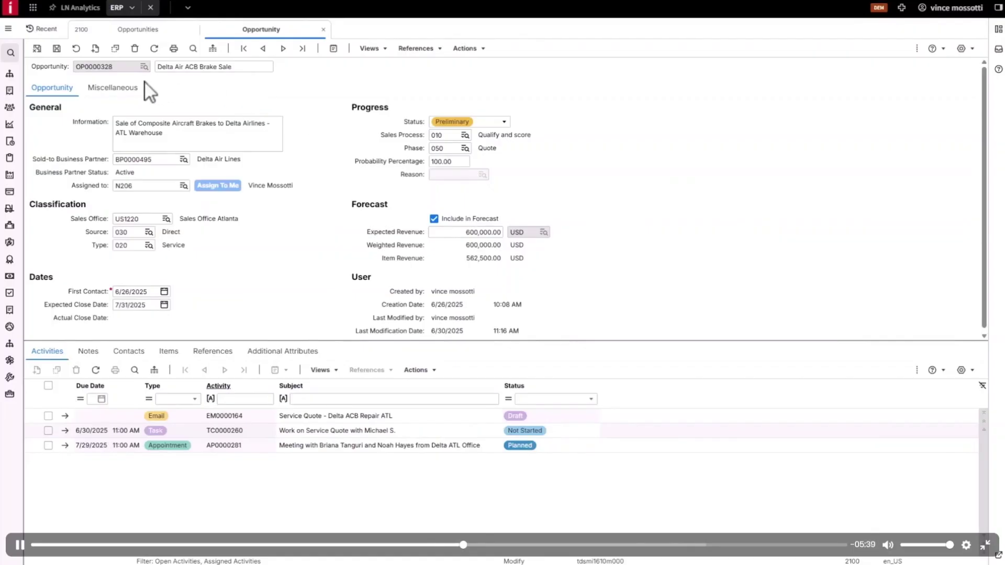
View the opportunity's miscellaneous details and check the type and status filter options of its activities.
{"action": "left_click", "coordinate": [121, 88]}
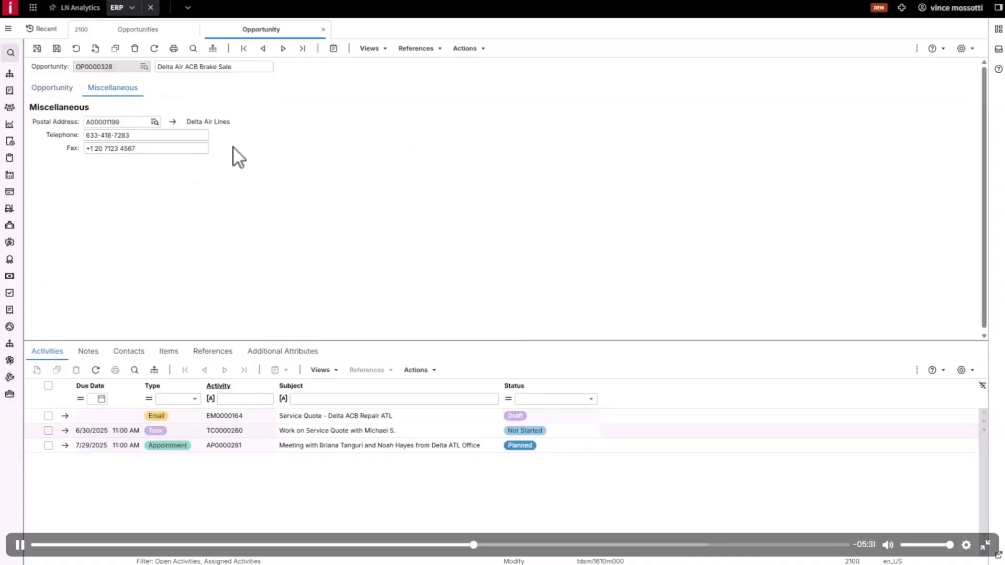
{"action": "left_click", "coordinate": [68, 91]}
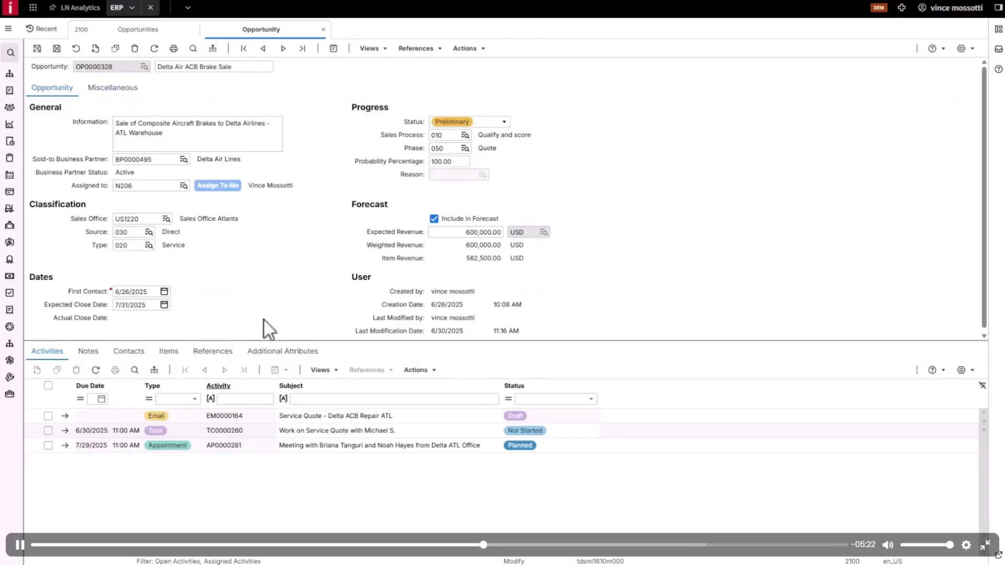
{"action": "left_click", "coordinate": [192, 401]}
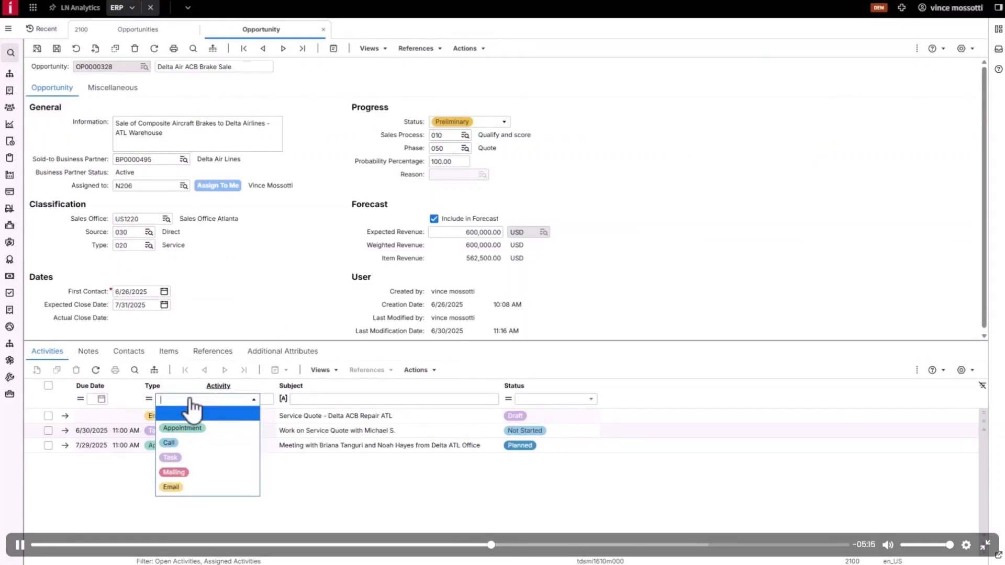
{"action": "left_click", "coordinate": [283, 333]}
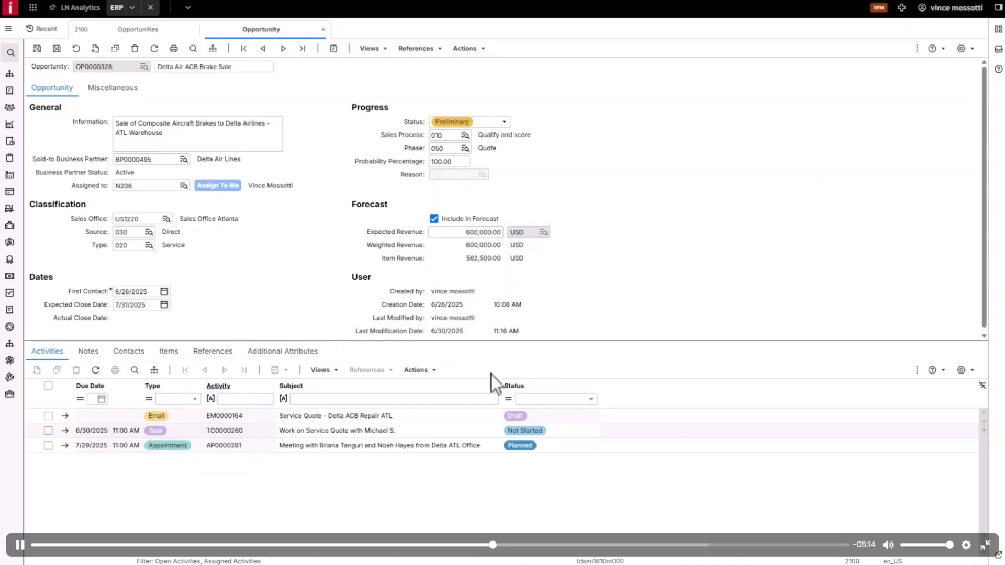
{"action": "left_click", "coordinate": [594, 406]}
{"action": "left_click_drag", "start_coordinate": [615, 427], "coordinate": [614, 455]}
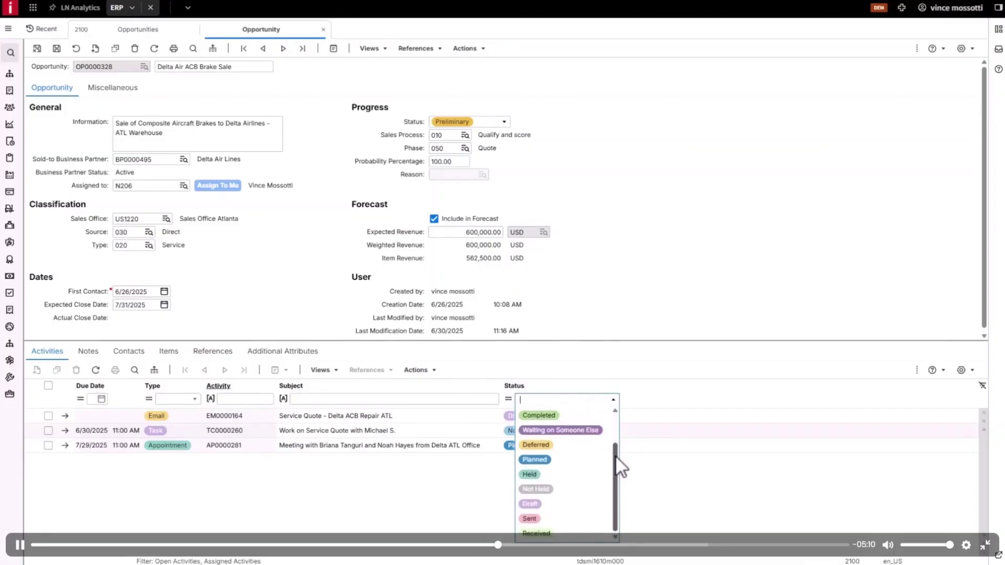
{"action": "left_click", "coordinate": [599, 322]}
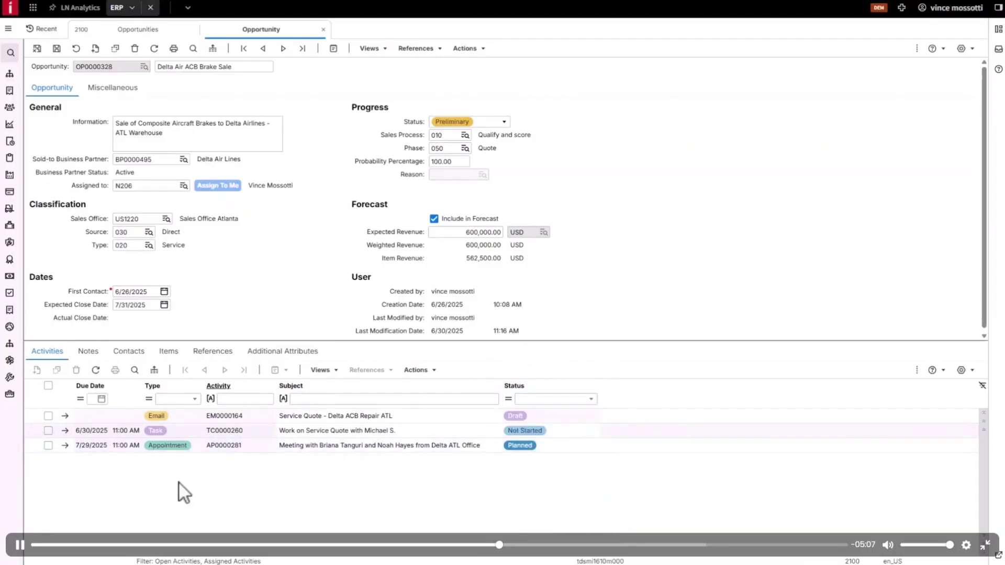
Open the Delta ATL Office meeting appointment, check its status options, and save and close it with the status kept at Planned.
{"action": "left_click", "coordinate": [66, 445]}
{"action": "left_click", "coordinate": [65, 446]}
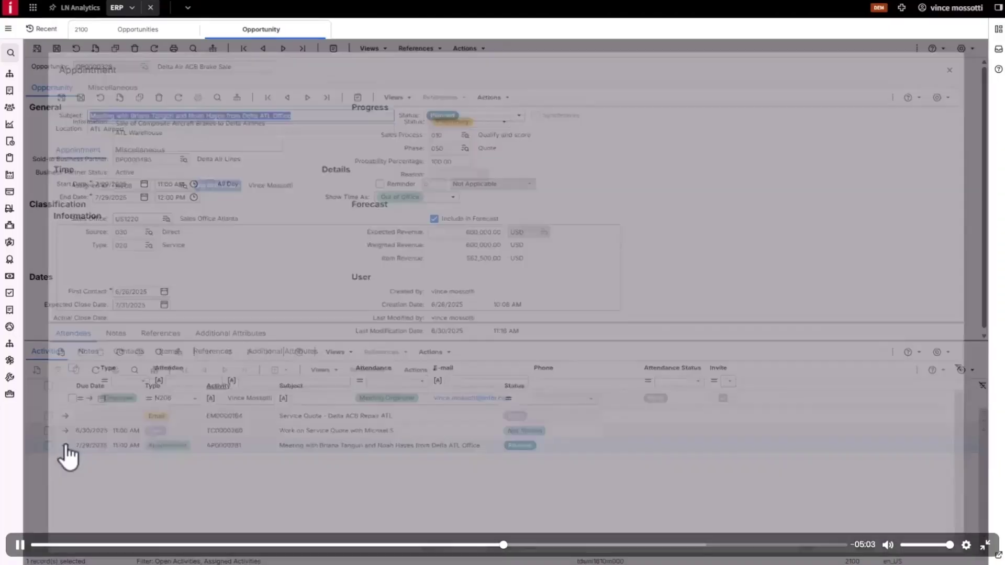
{"action": "left_click", "coordinate": [685, 270]}
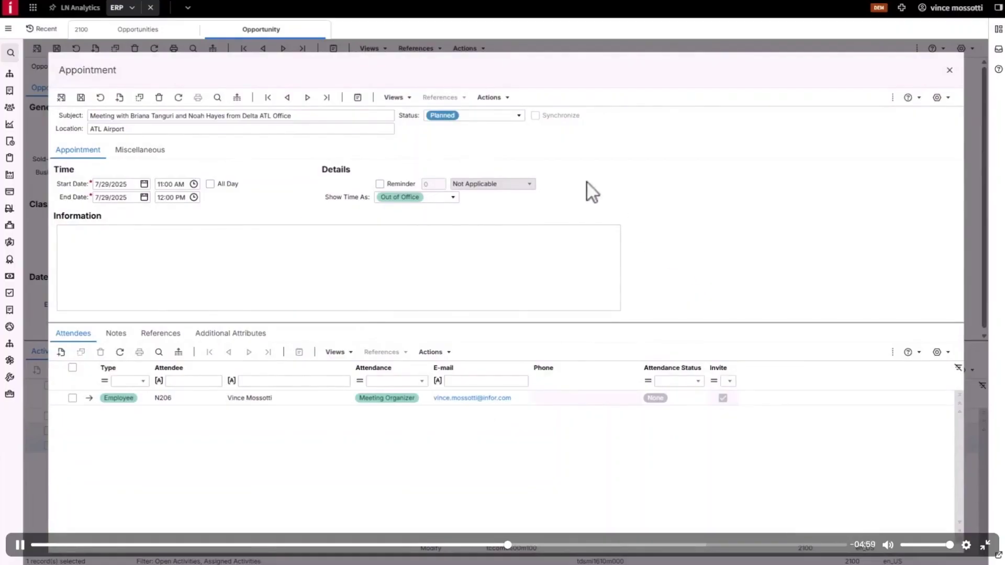
{"action": "left_click", "coordinate": [511, 120]}
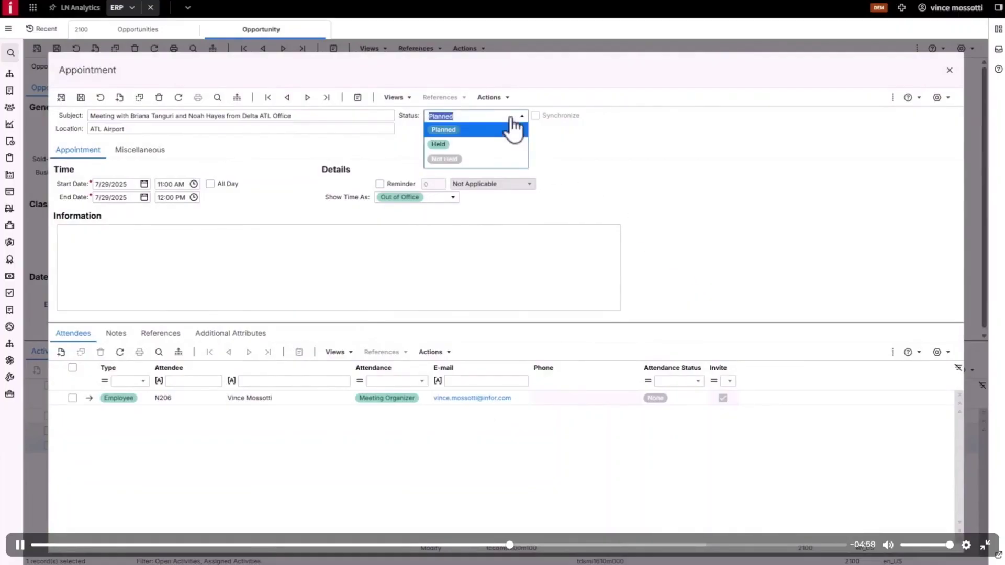
{"action": "left_click", "coordinate": [532, 148]}
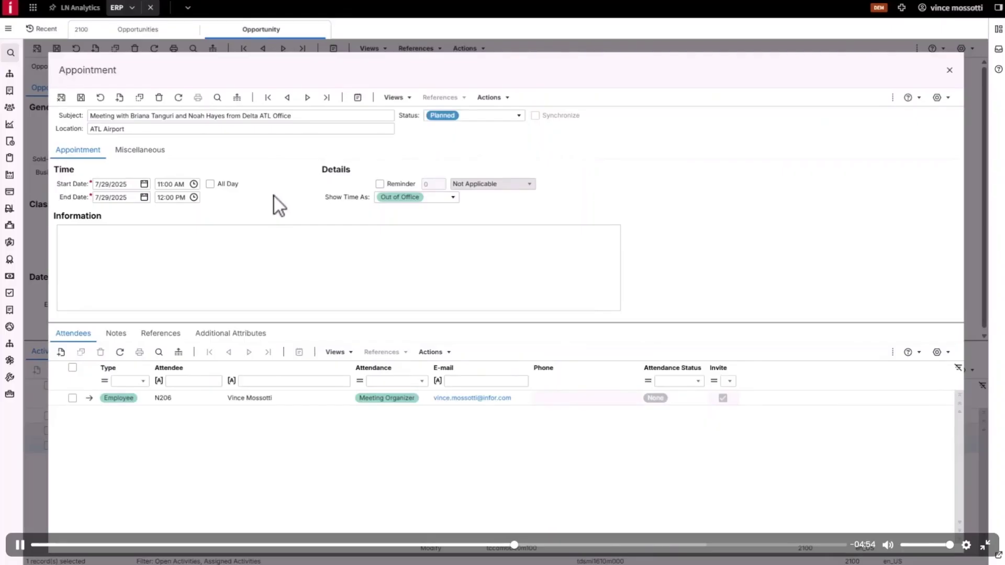
{"action": "left_click", "coordinate": [60, 99]}
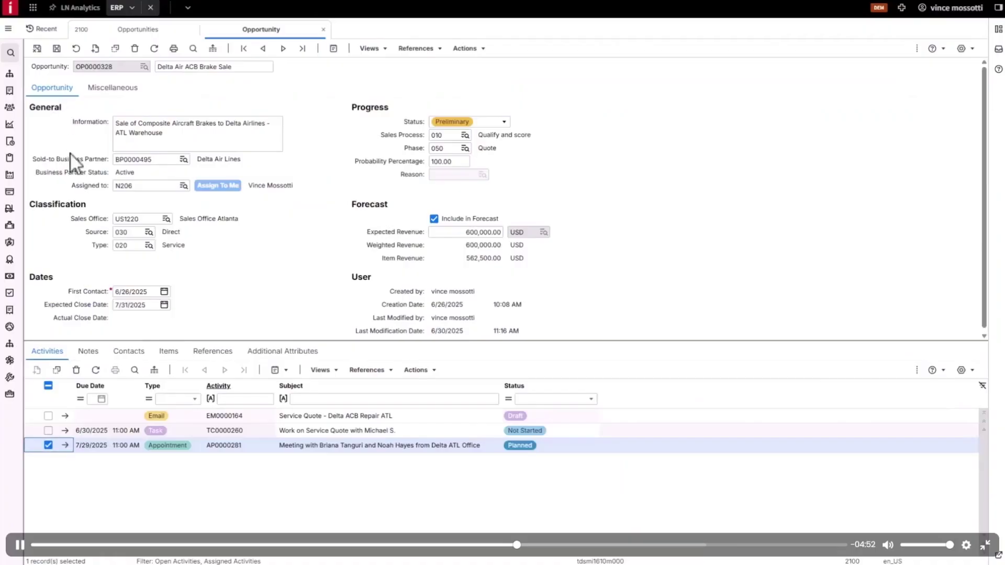
Open the service quote task, check its priority and status options and references, and close it with the task deselected.
{"action": "left_click", "coordinate": [65, 430]}
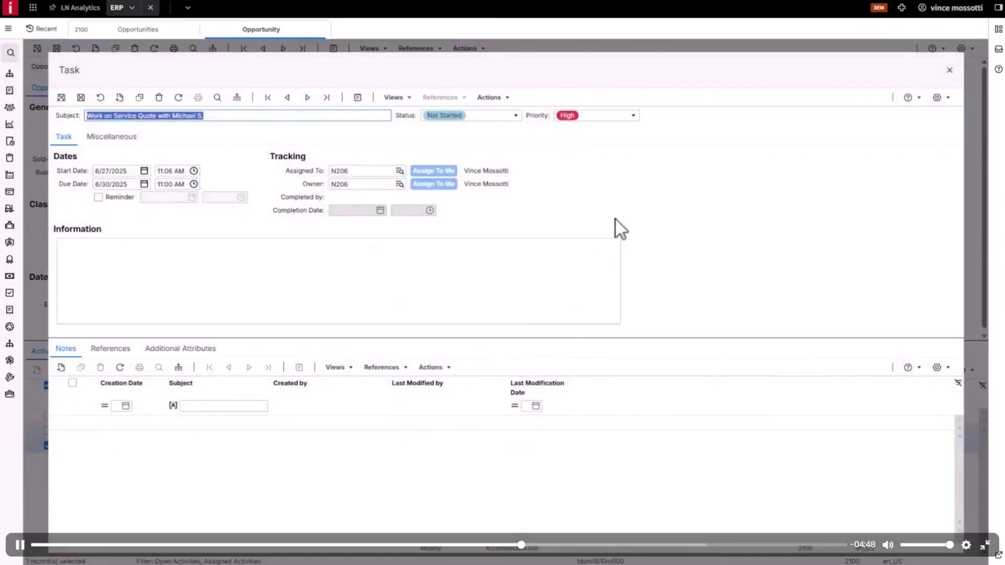
{"action": "left_click", "coordinate": [617, 189]}
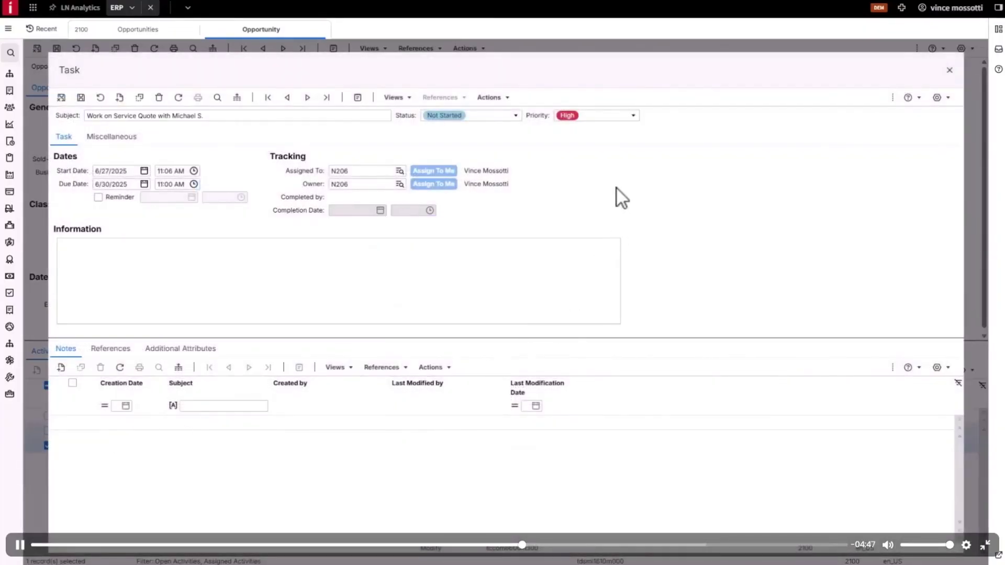
{"action": "left_click", "coordinate": [614, 122]}
{"action": "left_click", "coordinate": [513, 130]}
{"action": "left_click", "coordinate": [124, 350]}
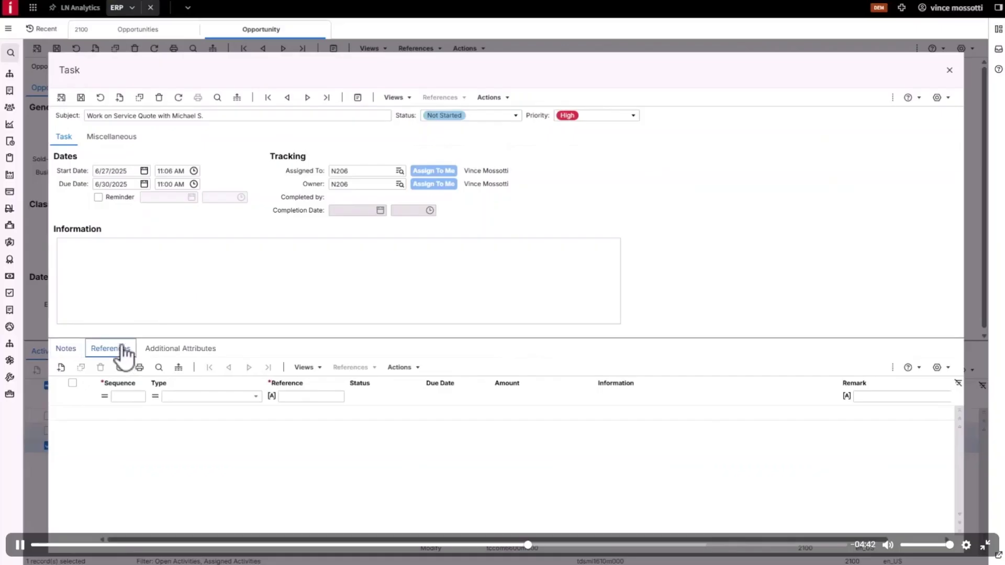
{"action": "left_click", "coordinate": [62, 97]}
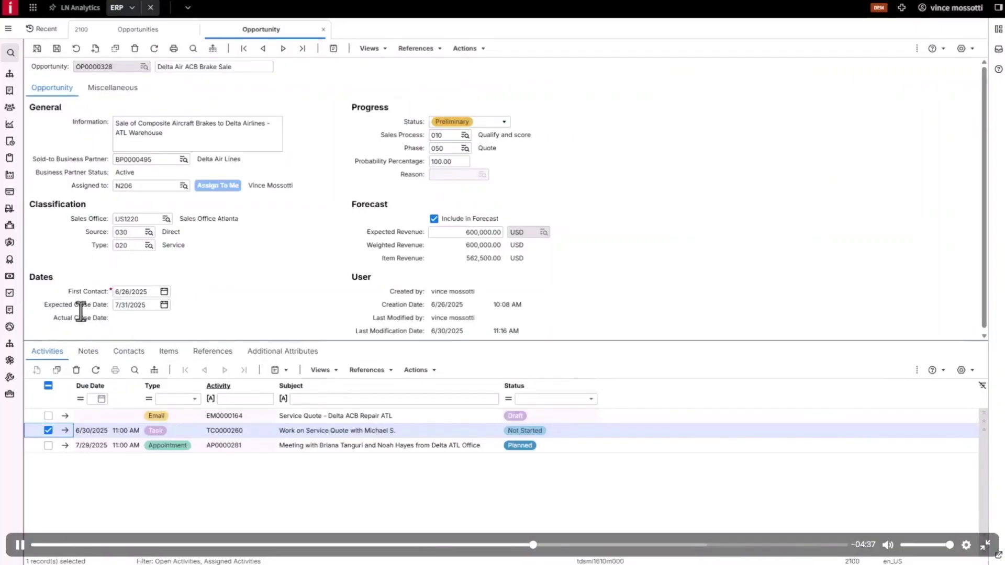
{"action": "left_click", "coordinate": [48, 430]}
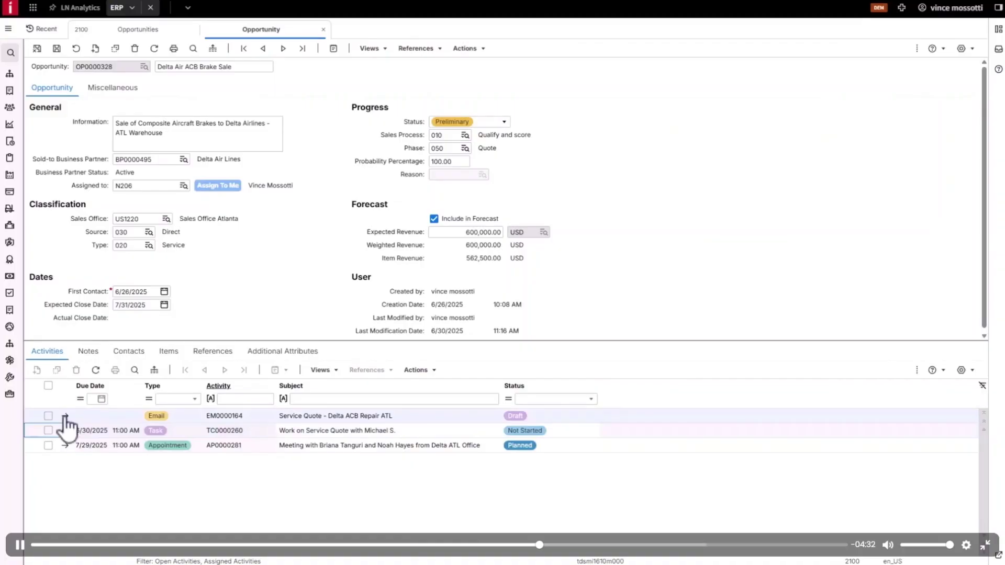
Open the Service Quote - Delta ACB Repair ATL email and show its miscellaneous details with the header area enlarged.
{"action": "left_click", "coordinate": [66, 416]}
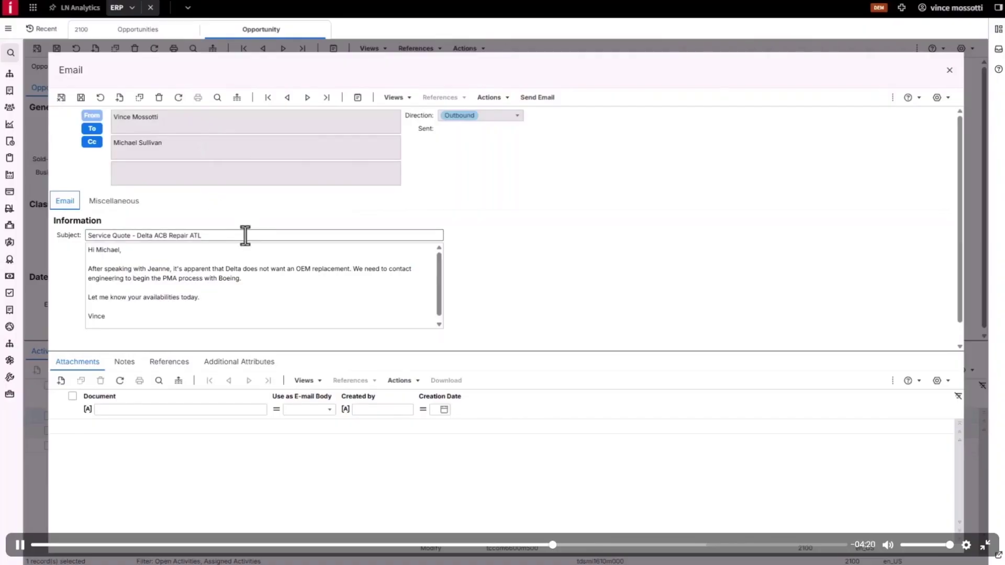
{"action": "left_click", "coordinate": [120, 204]}
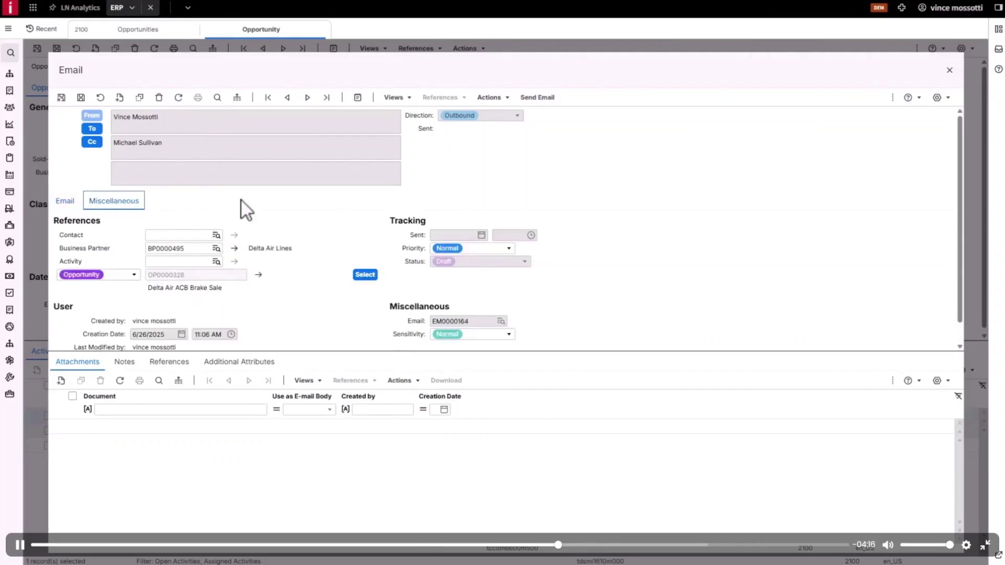
{"action": "left_click_drag", "start_coordinate": [343, 351], "coordinate": [348, 376]}
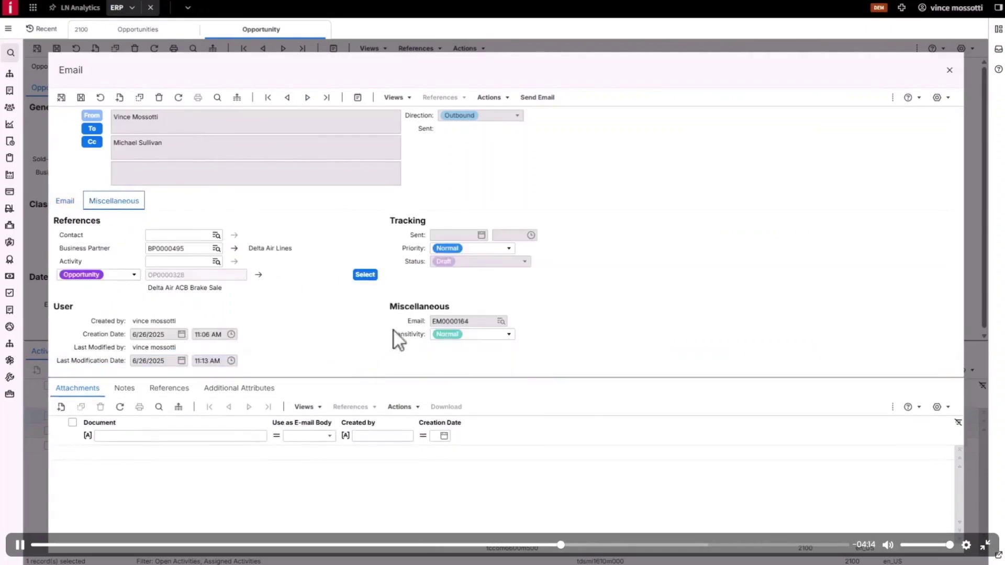
Check the email's priority, sensitivity and Use as E-mail Body options, and close it with the activity deselected.
{"action": "left_click", "coordinate": [500, 249]}
{"action": "left_click", "coordinate": [576, 248]}
{"action": "left_click", "coordinate": [511, 337]}
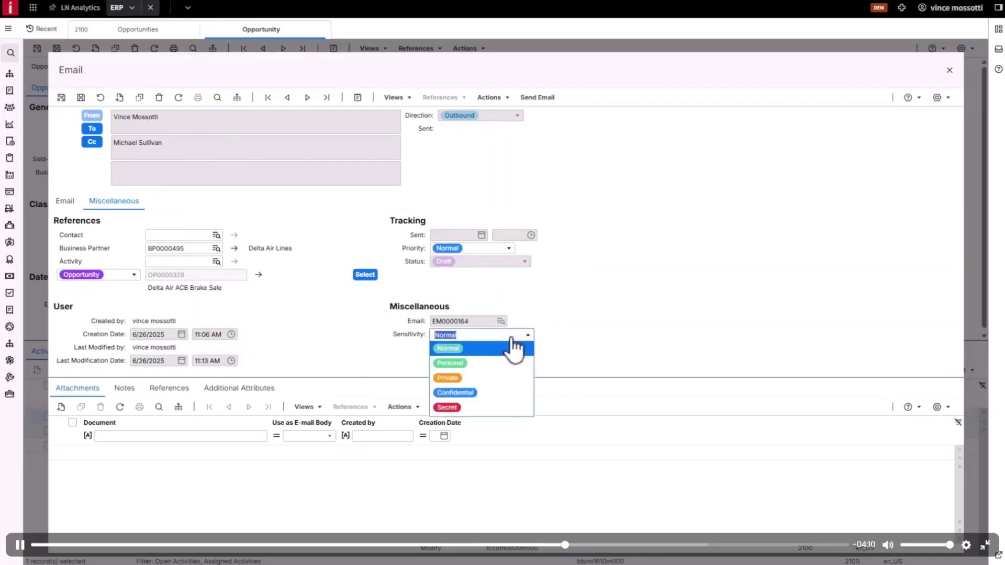
{"action": "left_click", "coordinate": [359, 333]}
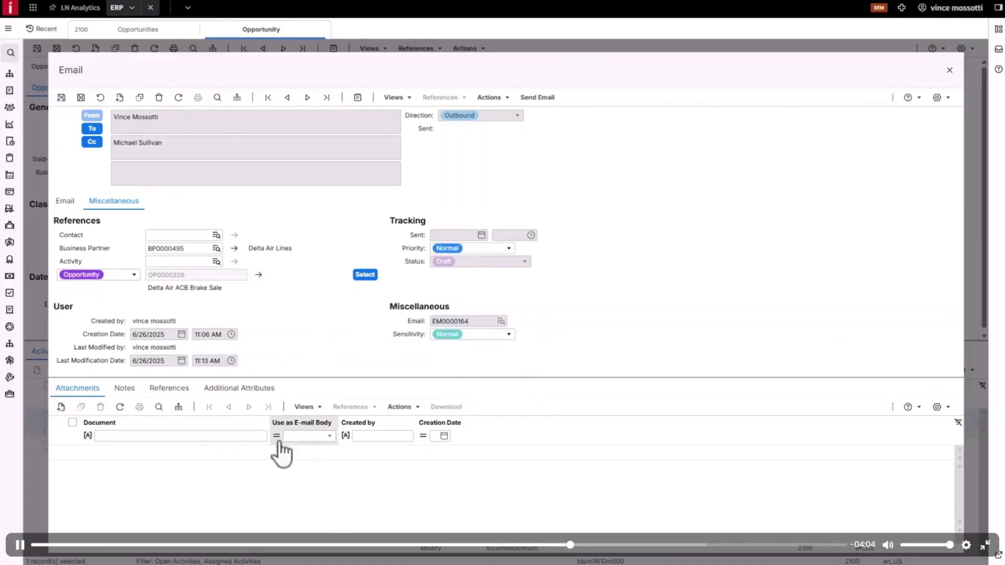
{"action": "left_click", "coordinate": [329, 437]}
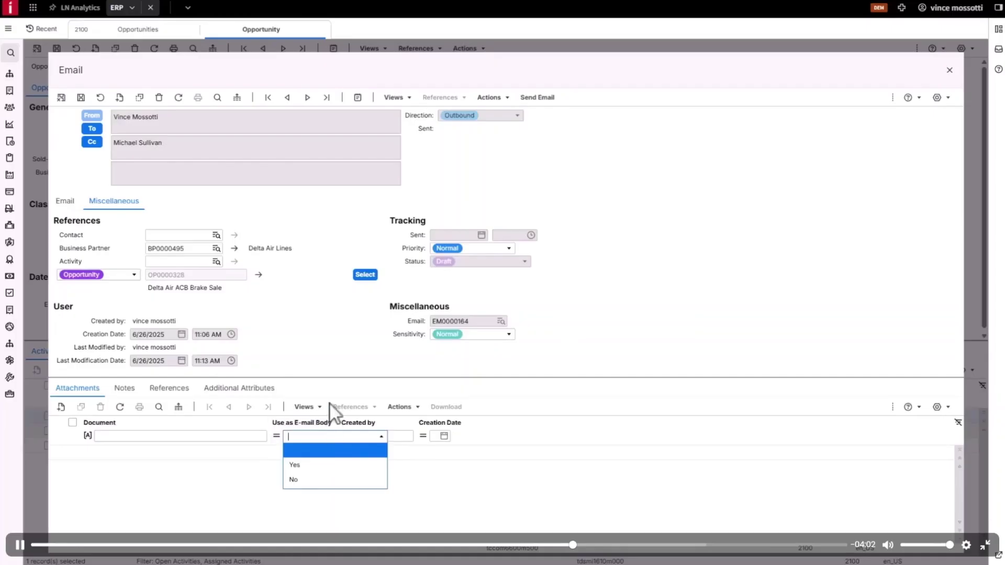
{"action": "left_click", "coordinate": [337, 344]}
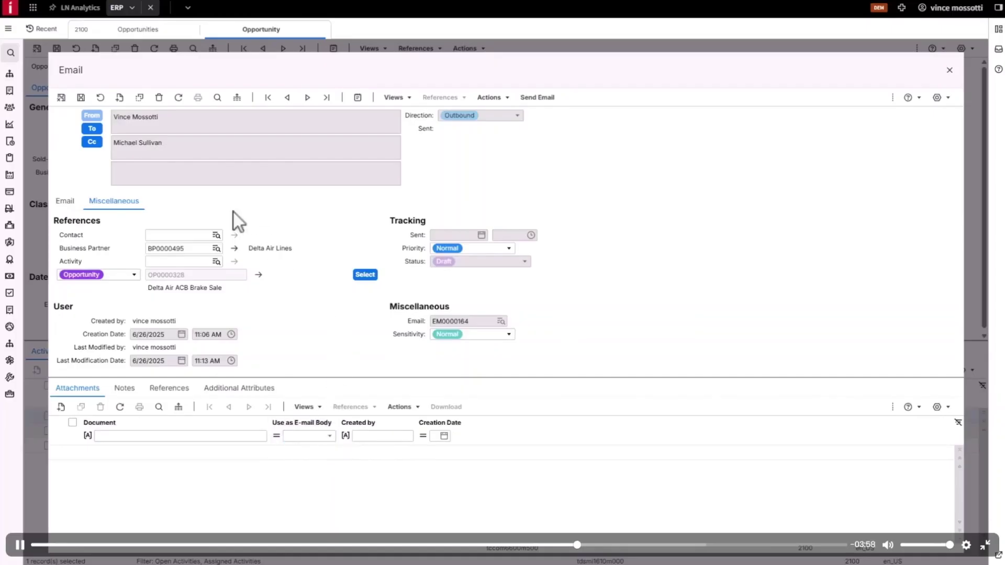
{"action": "left_click", "coordinate": [61, 97]}
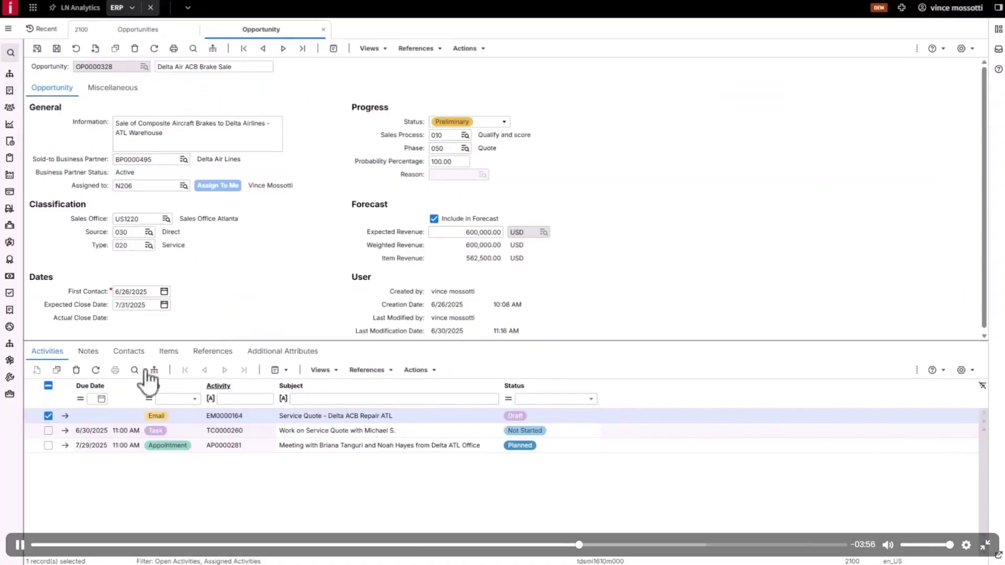
{"action": "left_click", "coordinate": [48, 415]}
Show the opportunity's notes and its contacts.
{"action": "left_click", "coordinate": [93, 352]}
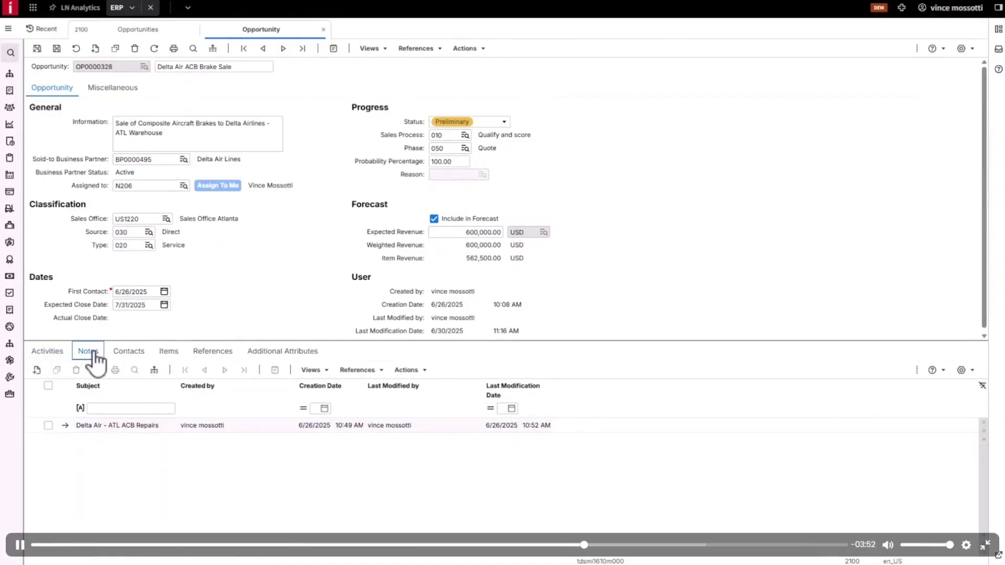
{"action": "left_click", "coordinate": [133, 352]}
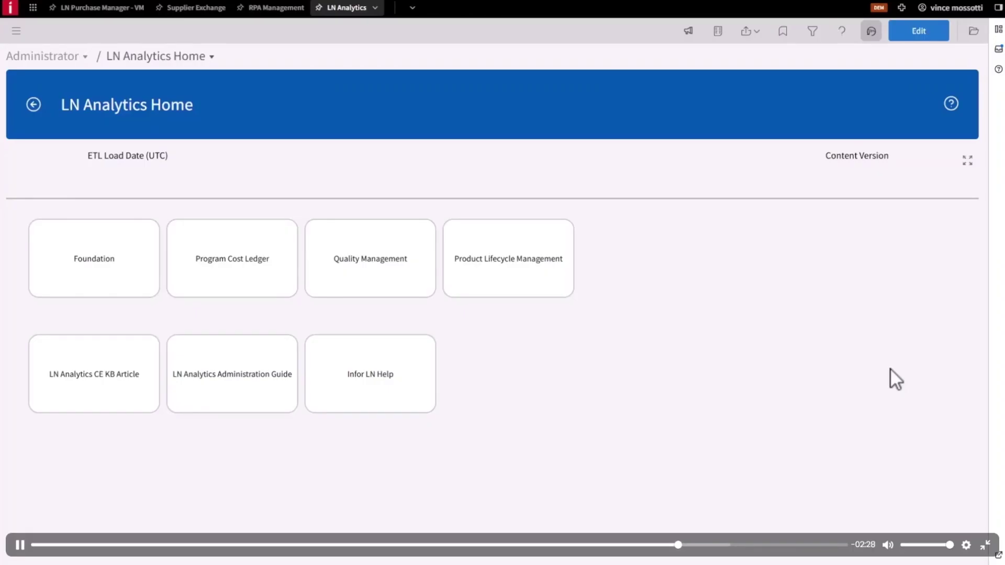
List the available dashboard collections in LN Analytics.
{"action": "left_click", "coordinate": [85, 65]}
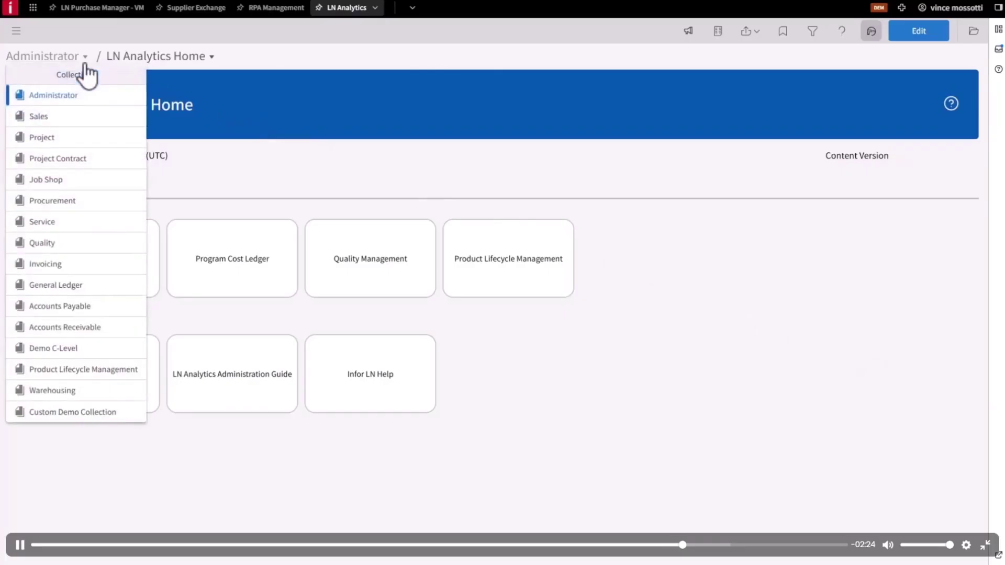